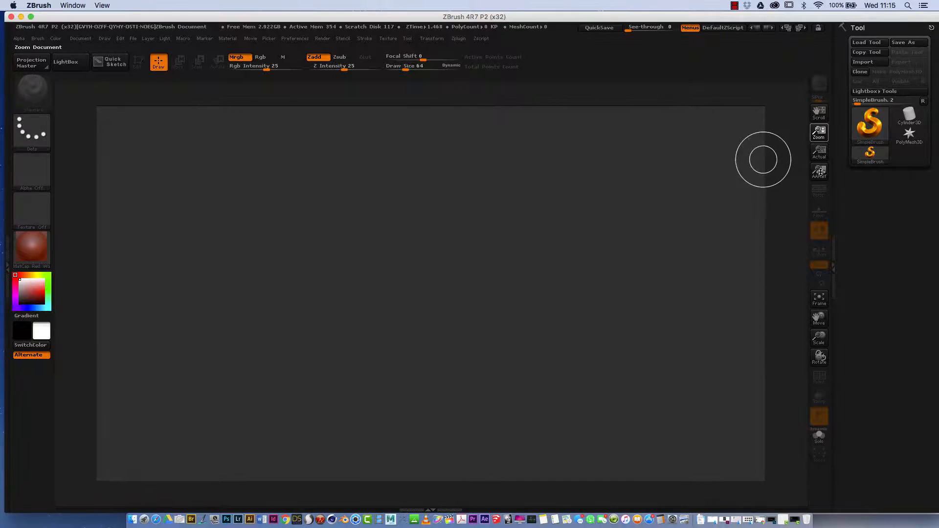
Adjust the document zoom so the entire canvas fits inside the workspace with a margin around it.
{"action": "left_click", "coordinate": [820, 171]}
{"action": "left_click", "coordinate": [819, 131]}
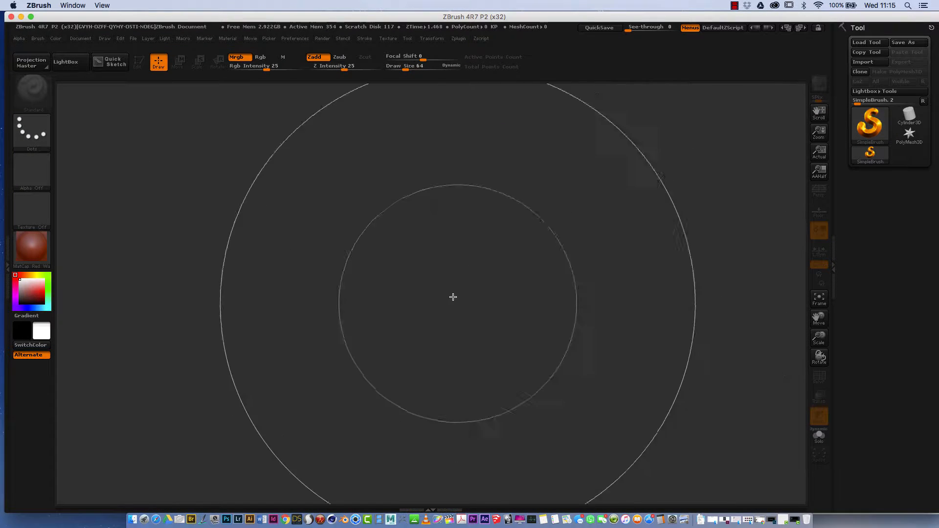
{"action": "left_click", "coordinate": [819, 171]}
{"action": "left_click_drag", "start_coordinate": [819, 132], "coordinate": [816, 122]}
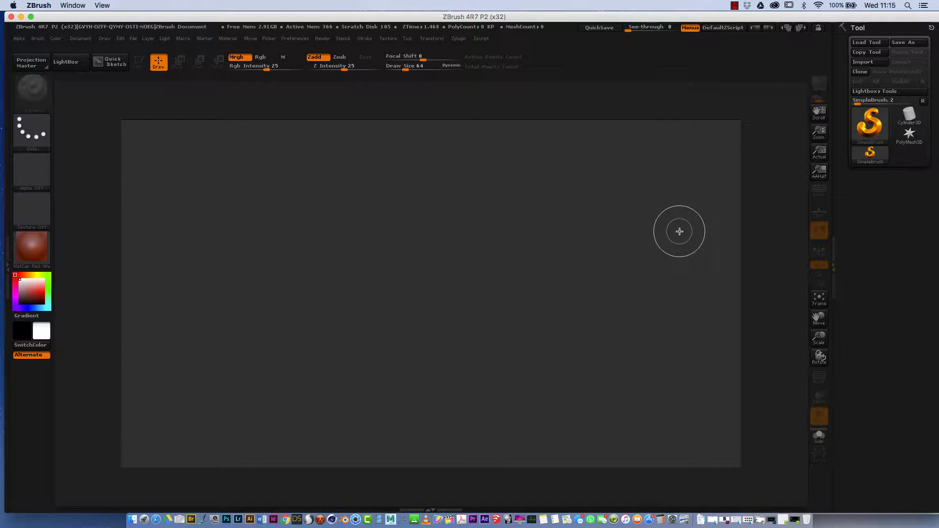
Import Concept Man 3.obj from the 3D Elements folder on Google Drive.
{"action": "left_click", "coordinate": [878, 64]}
{"action": "left_click", "coordinate": [477, 48]}
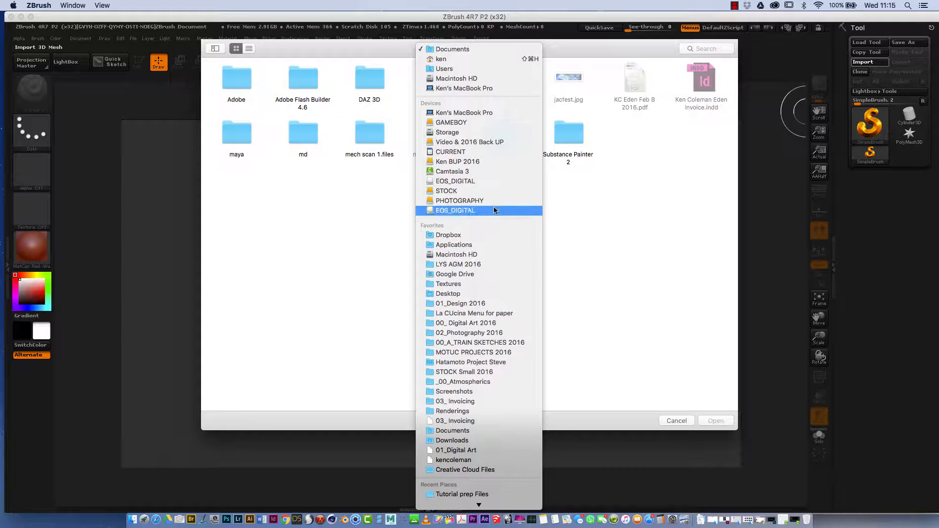
{"action": "left_click", "coordinate": [488, 273]}
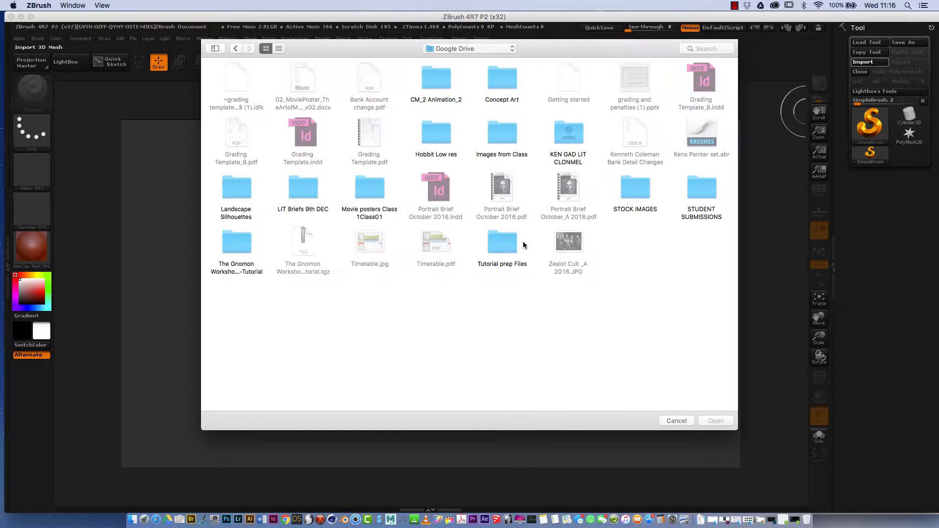
{"action": "double_click", "coordinate": [569, 132]}
{"action": "double_click", "coordinate": [504, 84]}
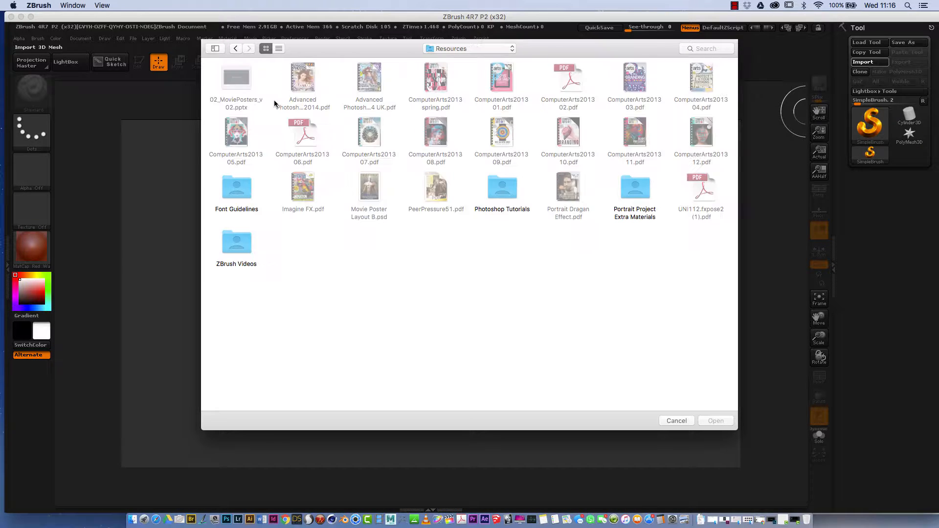
{"action": "left_click", "coordinate": [235, 49]}
{"action": "double_click", "coordinate": [431, 81]}
{"action": "double_click", "coordinate": [237, 81]}
{"action": "left_click", "coordinate": [240, 81]}
{"action": "double_click", "coordinate": [241, 80]}
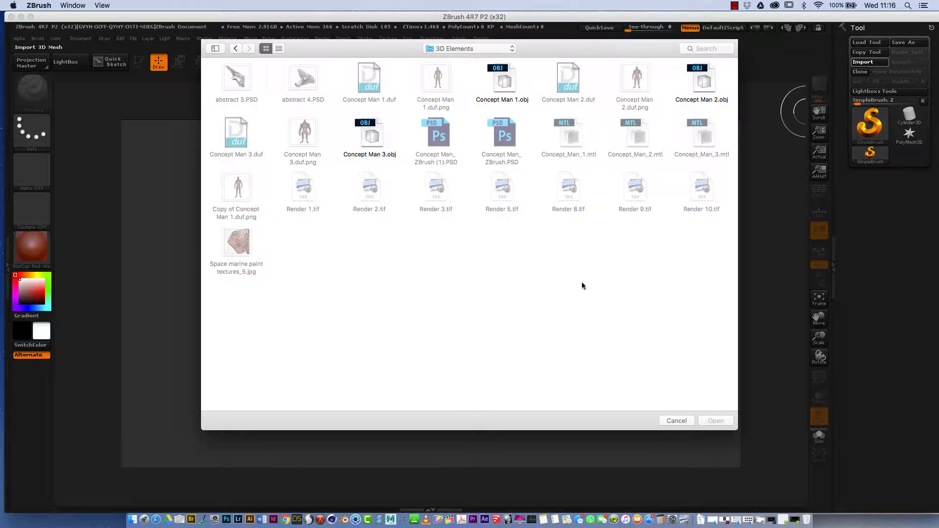
{"action": "left_click", "coordinate": [369, 135]}
{"action": "left_click", "coordinate": [715, 420]}
Draw the imported figure upright on the canvas, switch it to Edit mode and turn it to face forward.
{"action": "mouse_move", "coordinate": [874, 127]}
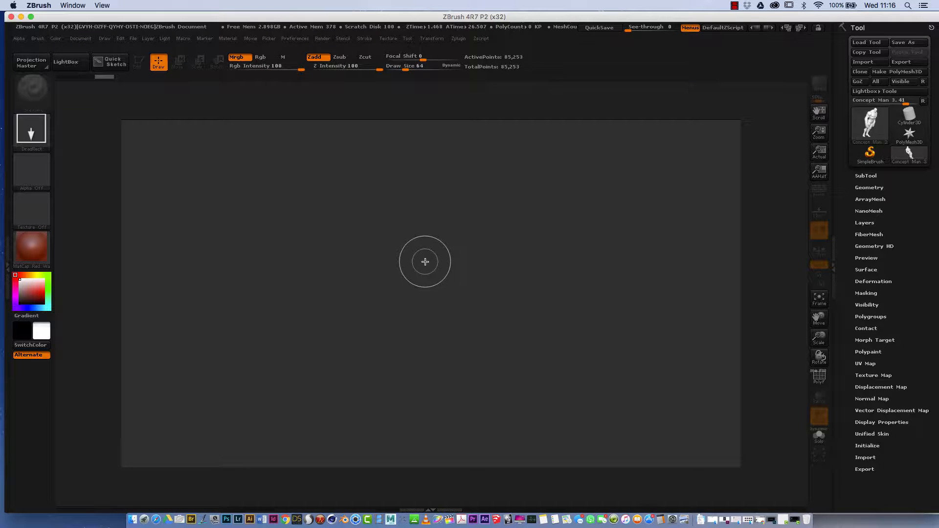
{"action": "left_click_drag", "start_coordinate": [425, 260], "coordinate": [426, 462]}
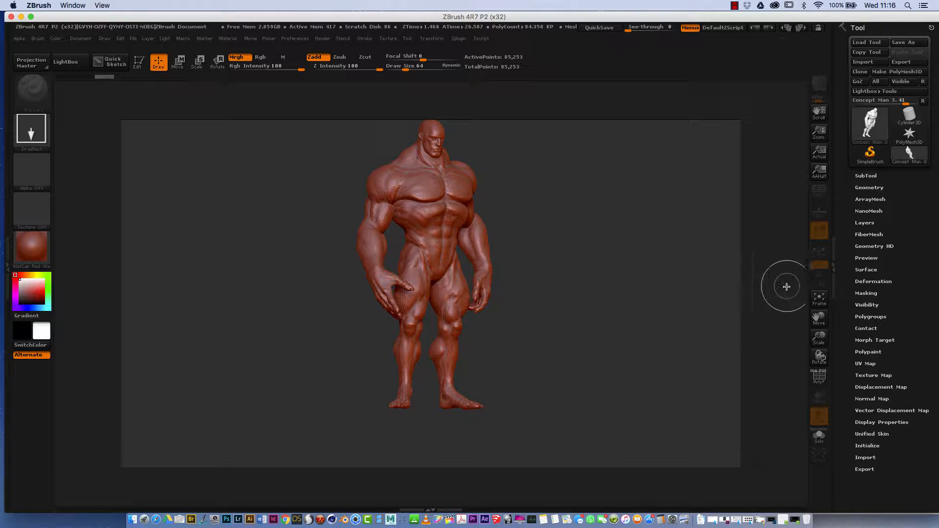
{"action": "key", "text": "t"}
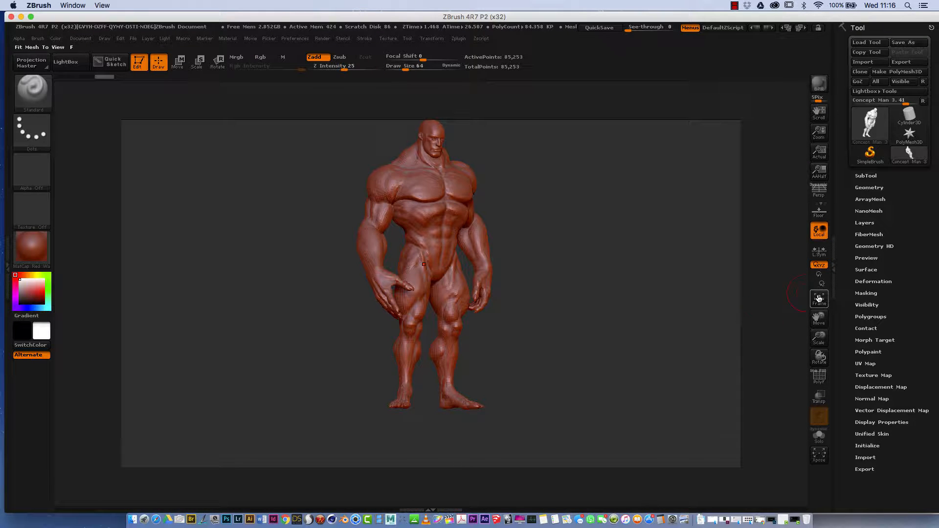
{"action": "mouse_move", "coordinate": [818, 356]}
{"action": "left_mouse_down"}
{"action": "mouse_move", "coordinate": [833, 363]}
{"action": "mouse_move", "coordinate": [819, 376]}
{"action": "left_mouse_up"}
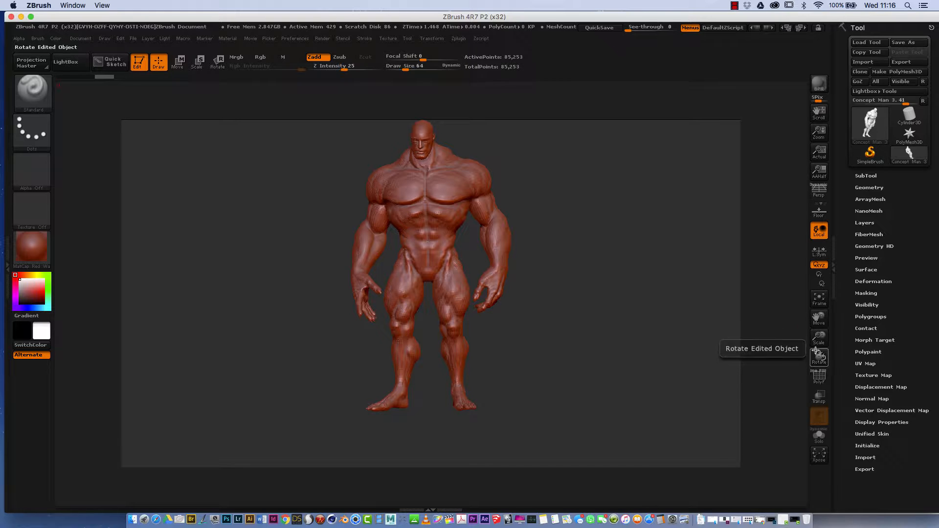
Clear the document layer and fit the figure to the view.
{"action": "left_click", "coordinate": [150, 40]}
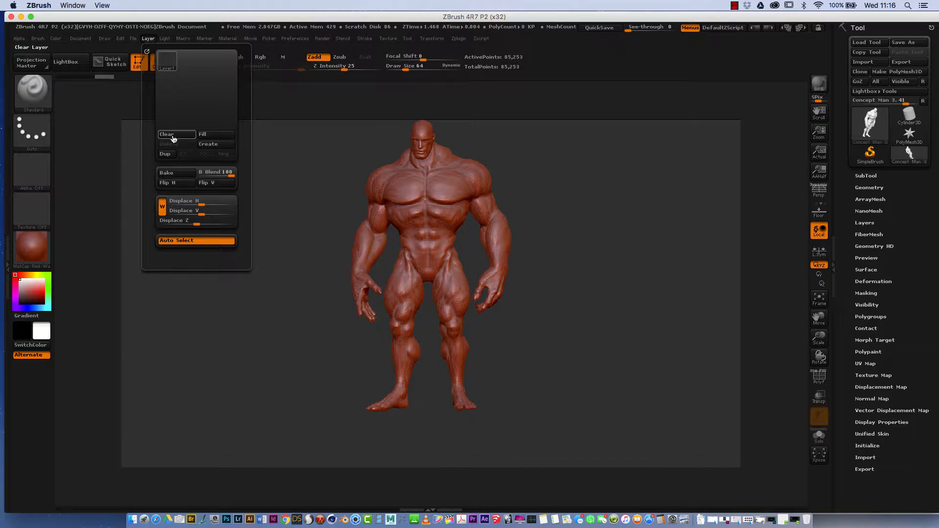
{"action": "left_click", "coordinate": [173, 138]}
{"action": "left_click", "coordinate": [821, 302]}
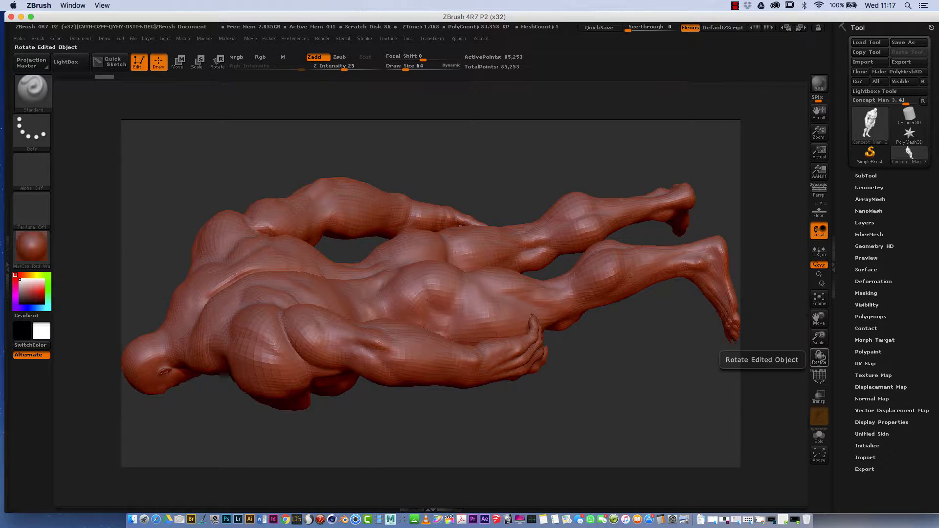
Divide the figure's mesh once to reach subdivision level 2.
{"action": "left_click_drag", "start_coordinate": [819, 357], "coordinate": [836, 273]}
{"action": "left_click", "coordinate": [878, 188]}
{"action": "left_click", "coordinate": [861, 261]}
Pick the Move brush and inspect the figure from behind and from the front.
{"action": "left_click", "coordinate": [32, 90]}
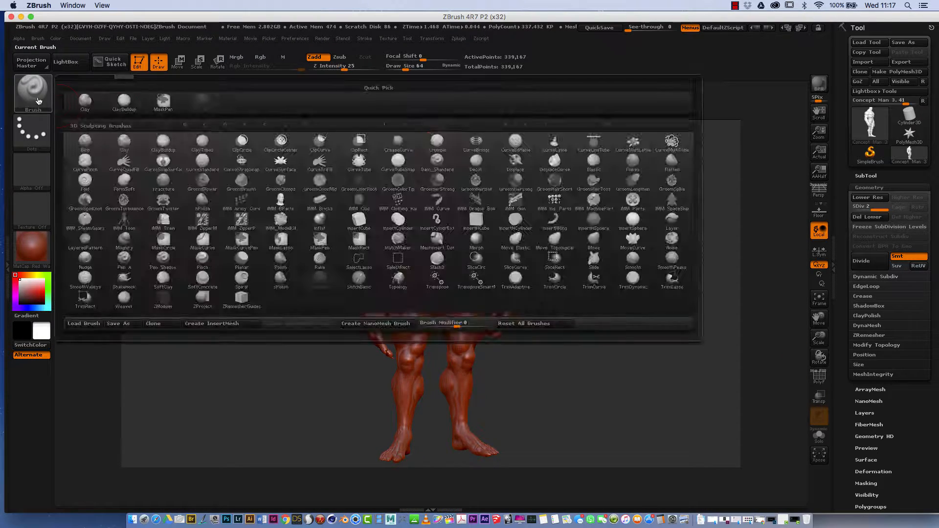
{"action": "left_click", "coordinate": [593, 240]}
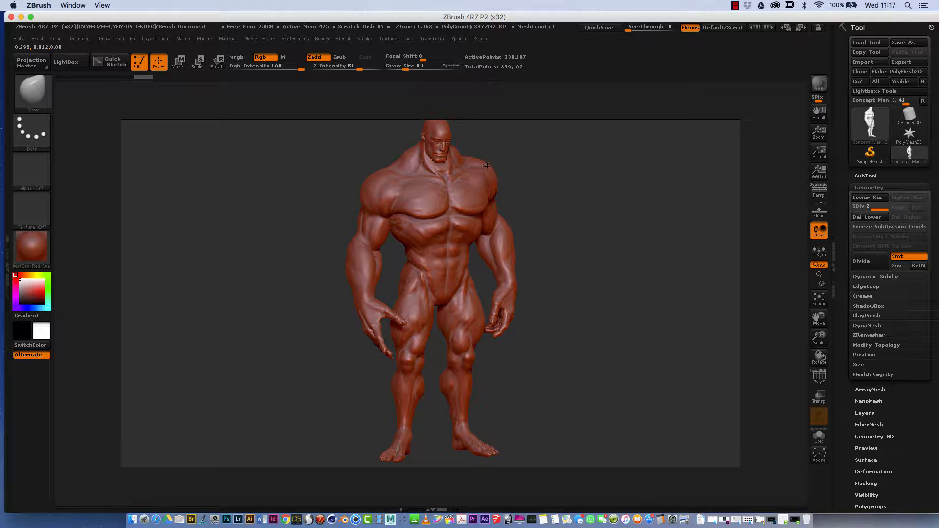
{"action": "left_click_drag", "start_coordinate": [820, 360], "coordinate": [733, 361]}
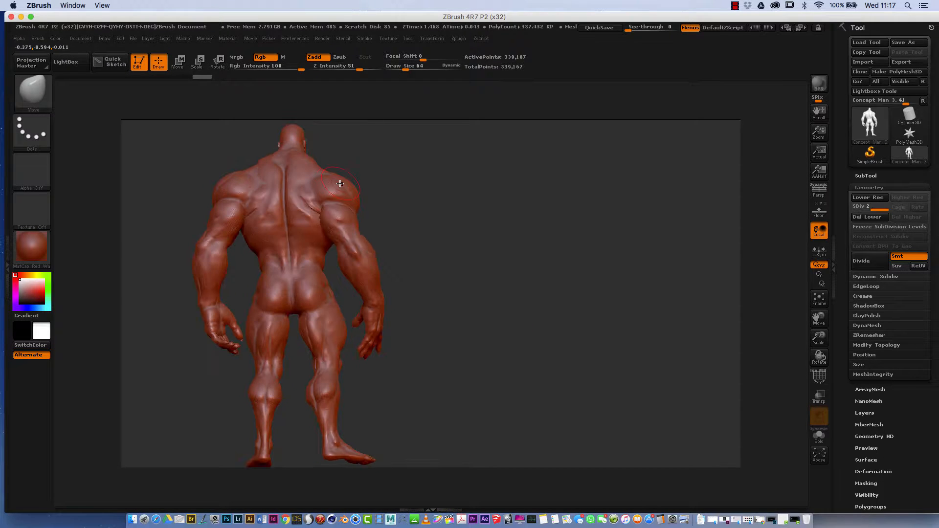
{"action": "mouse_move", "coordinate": [820, 358]}
{"action": "left_mouse_down"}
{"action": "mouse_move", "coordinate": [843, 358]}
{"action": "mouse_move", "coordinate": [752, 365]}
{"action": "mouse_move", "coordinate": [812, 360]}
{"action": "mouse_move", "coordinate": [817, 343]}
{"action": "mouse_move", "coordinate": [819, 377]}
{"action": "left_mouse_up"}
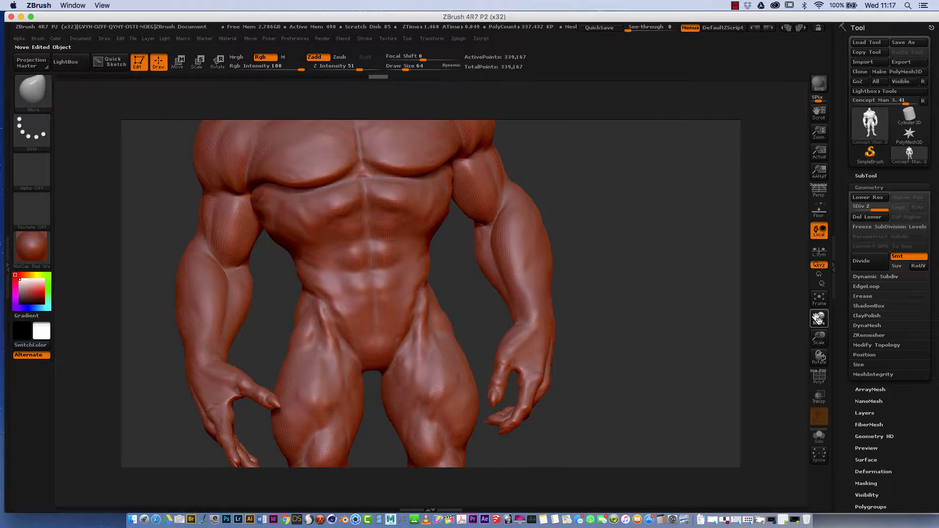
Set up the Standard brush with the DragRect stroke and Alpha 22 for stamping surface cracks.
{"action": "left_click_drag", "start_coordinate": [819, 318], "coordinate": [856, 465]}
{"action": "left_click", "coordinate": [45, 103]}
{"action": "left_click", "coordinate": [242, 101]}
{"action": "left_click", "coordinate": [32, 131]}
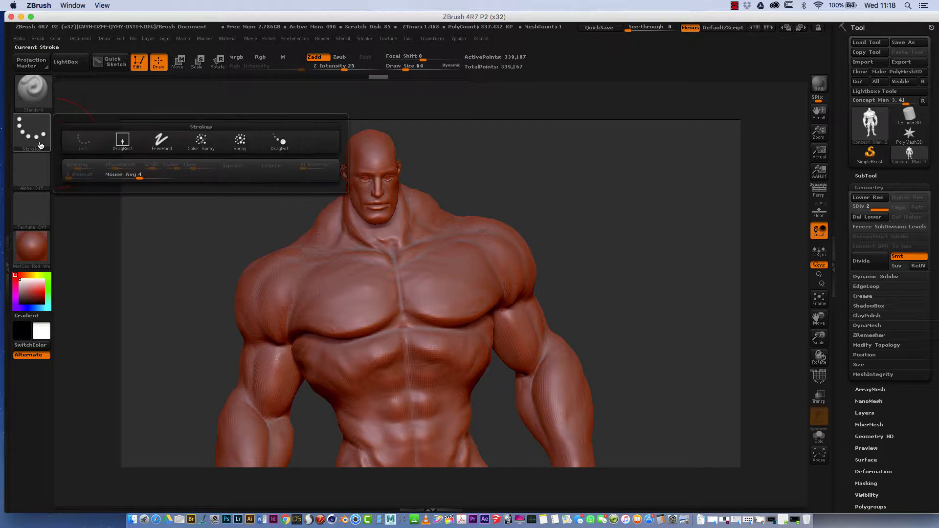
{"action": "left_click", "coordinate": [122, 142]}
{"action": "left_click", "coordinate": [32, 171]}
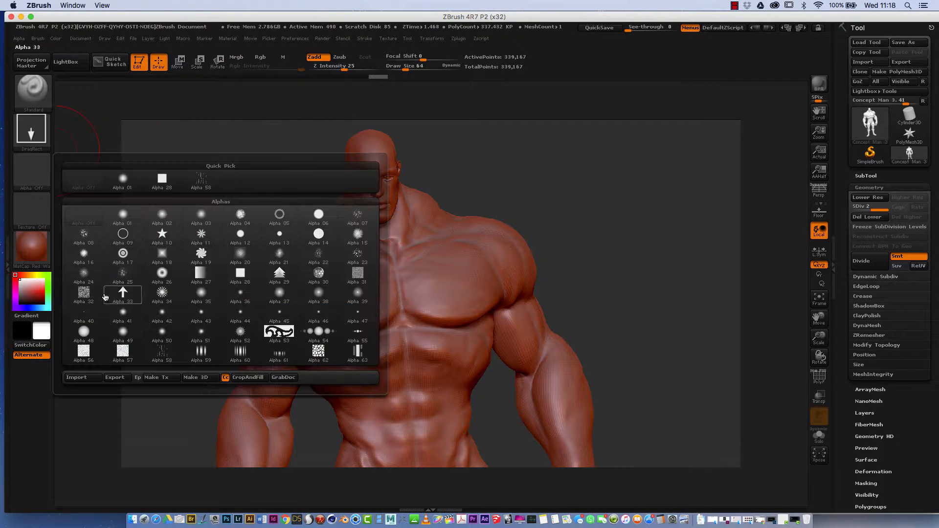
{"action": "left_click", "coordinate": [318, 253]}
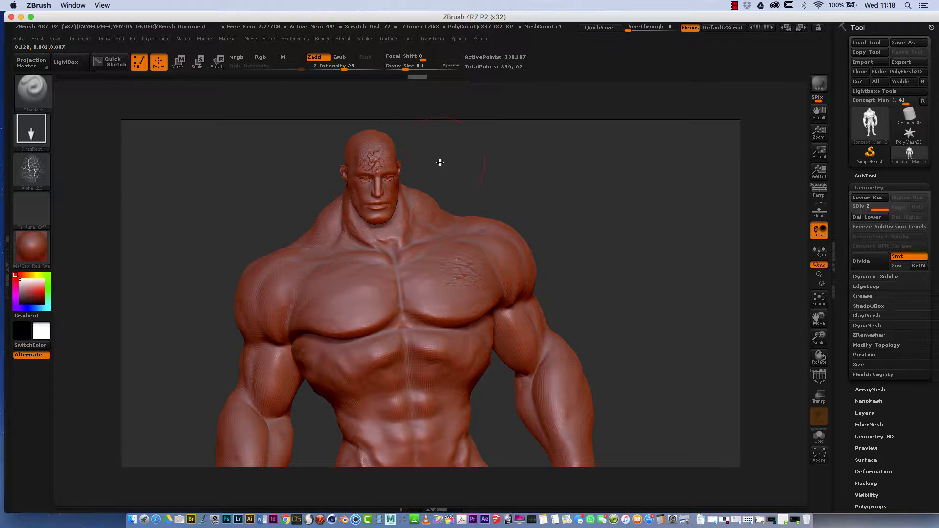
Stamp the crack alpha with Zsub onto the side of the head, shoulder, upper arm and ribs on the figure's right side.
{"action": "left_click_drag", "start_coordinate": [808, 347], "coordinate": [307, 179]}
{"action": "left_click_drag", "start_coordinate": [274, 290], "coordinate": [276, 187]}
{"action": "left_click_drag", "start_coordinate": [262, 366], "coordinate": [285, 378]}
{"action": "left_click_drag", "start_coordinate": [337, 361], "coordinate": [303, 334]}
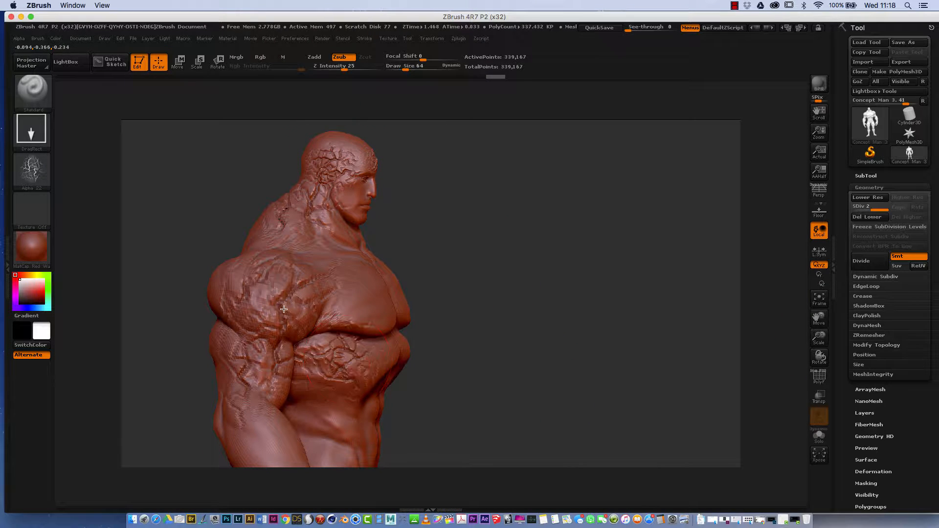
Stamp the crack alpha with Zsub across the figure's left arm, left ribs, left chest and abdomen.
{"action": "left_click_drag", "start_coordinate": [819, 357], "coordinate": [786, 357]}
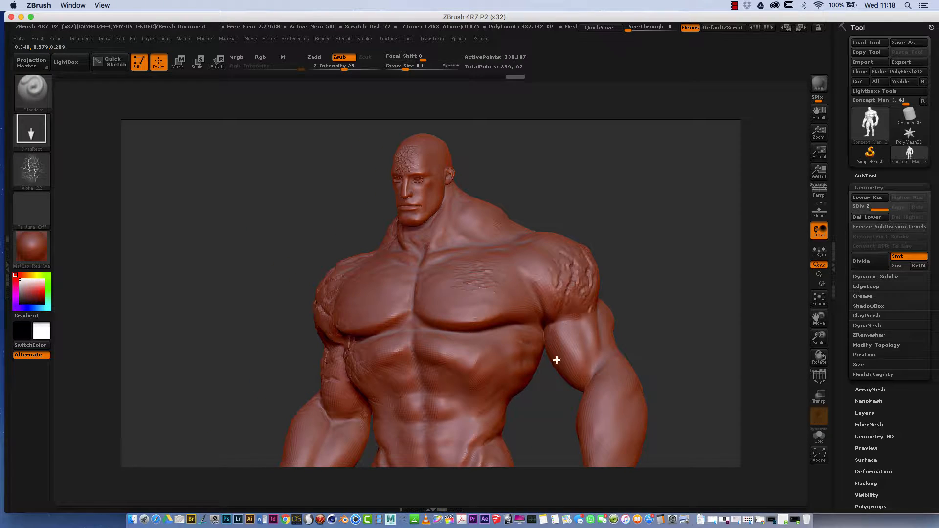
{"action": "left_click_drag", "start_coordinate": [556, 360], "coordinate": [584, 318]}
{"action": "left_click_drag", "start_coordinate": [611, 386], "coordinate": [628, 445]}
{"action": "left_click_drag", "start_coordinate": [491, 353], "coordinate": [516, 315]}
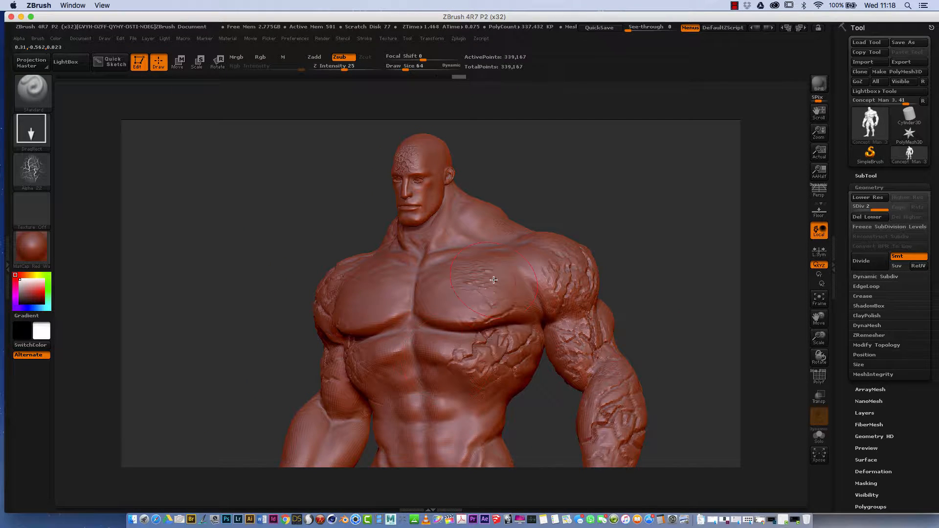
{"action": "left_click_drag", "start_coordinate": [493, 282], "coordinate": [530, 262]}
{"action": "left_click_drag", "start_coordinate": [465, 424], "coordinate": [496, 452]}
Choose the Spiral brush and twist the figure's face and the side of the head.
{"action": "left_click_drag", "start_coordinate": [815, 358], "coordinate": [829, 363]}
{"action": "left_click", "coordinate": [28, 97]}
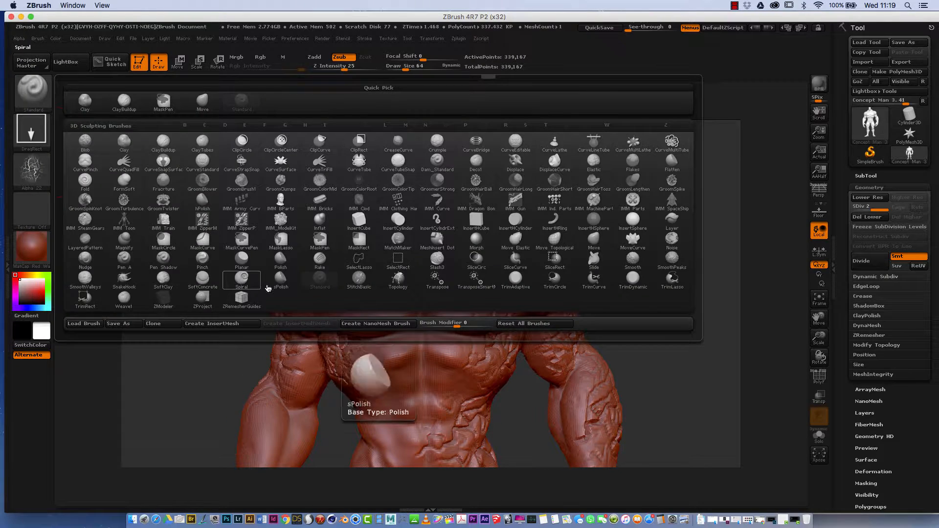
{"action": "left_click", "coordinate": [244, 281]}
{"action": "mouse_move", "coordinate": [408, 169]}
{"action": "left_mouse_down"}
{"action": "mouse_move", "coordinate": [413, 196]}
{"action": "mouse_move", "coordinate": [410, 171]}
{"action": "left_mouse_up"}
{"action": "left_click_drag", "start_coordinate": [819, 360], "coordinate": [777, 360]}
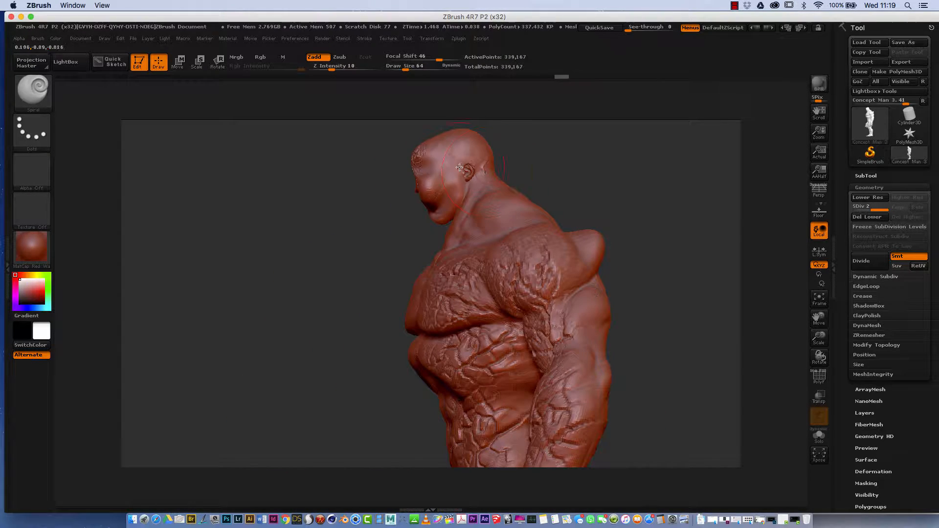
{"action": "left_click_drag", "start_coordinate": [442, 166], "coordinate": [438, 178]}
Twist the surfaces of both shoulders and arms with the Spiral brush.
{"action": "left_click_drag", "start_coordinate": [547, 271], "coordinate": [547, 281]}
{"action": "left_click_drag", "start_coordinate": [562, 328], "coordinate": [563, 337]}
{"action": "left_click_drag", "start_coordinate": [567, 384], "coordinate": [568, 391]}
{"action": "left_click_drag", "start_coordinate": [818, 357], "coordinate": [862, 358]}
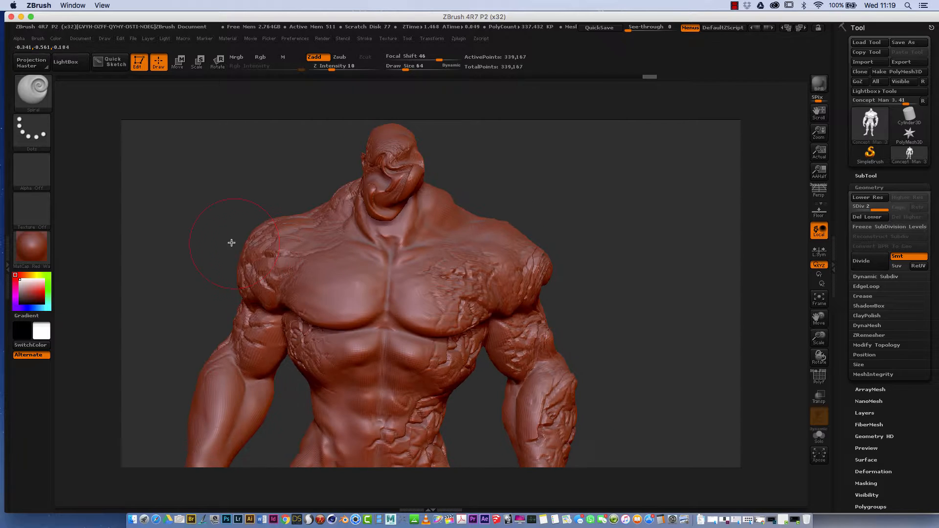
{"action": "left_click_drag", "start_coordinate": [252, 249], "coordinate": [254, 259]}
{"action": "left_click_drag", "start_coordinate": [251, 289], "coordinate": [254, 306]}
{"action": "left_click_drag", "start_coordinate": [247, 340], "coordinate": [242, 353]}
Swirl the chest muscles with the Spiral brush at Z Intensity 23.
{"action": "mouse_move", "coordinate": [315, 304]}
{"action": "left_mouse_down"}
{"action": "mouse_move", "coordinate": [302, 289]}
{"action": "mouse_move", "coordinate": [345, 308]}
{"action": "left_mouse_up"}
{"action": "left_click_drag", "start_coordinate": [460, 284], "coordinate": [448, 294]}
{"action": "left_click_drag", "start_coordinate": [350, 291], "coordinate": [364, 301]}
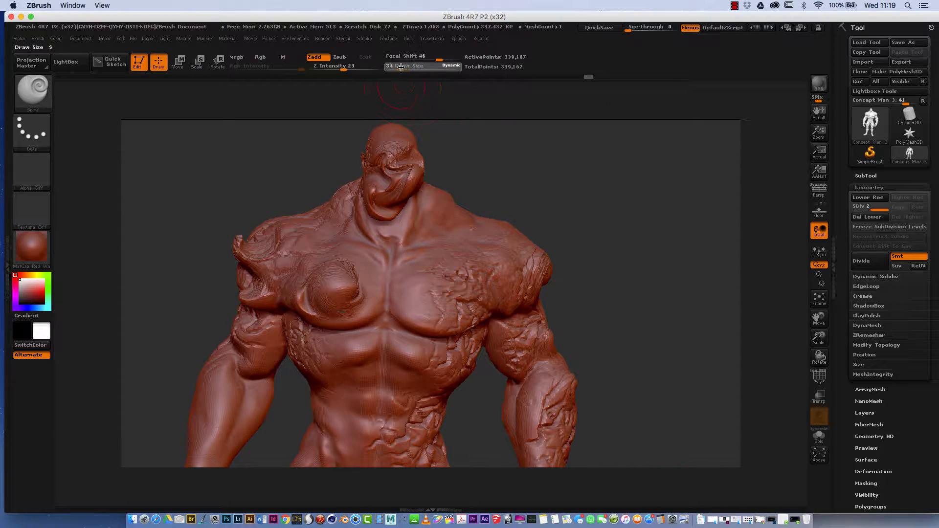
Select the IMM Parts brush and delete the mesh's lower subdivision levels so parts can be inserted.
{"action": "left_click_drag", "start_coordinate": [819, 357], "coordinate": [755, 376]}
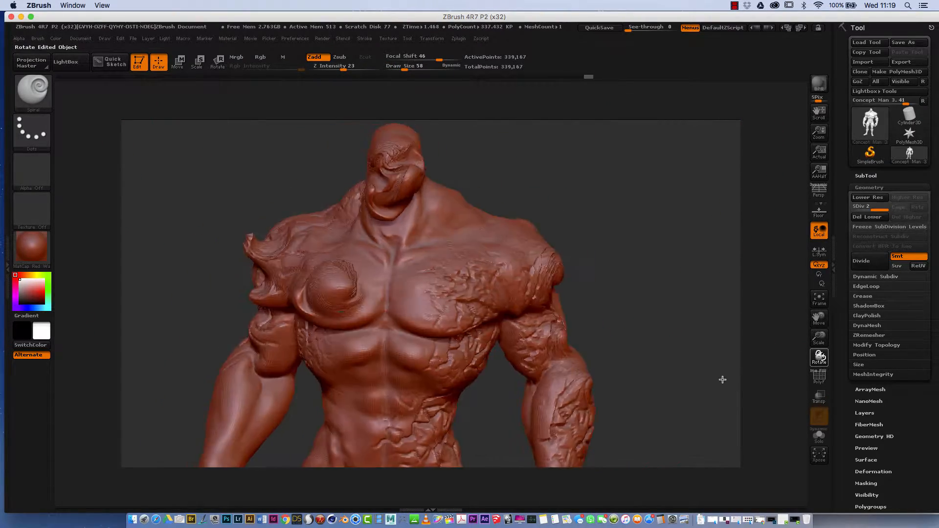
{"action": "left_click", "coordinate": [33, 90]}
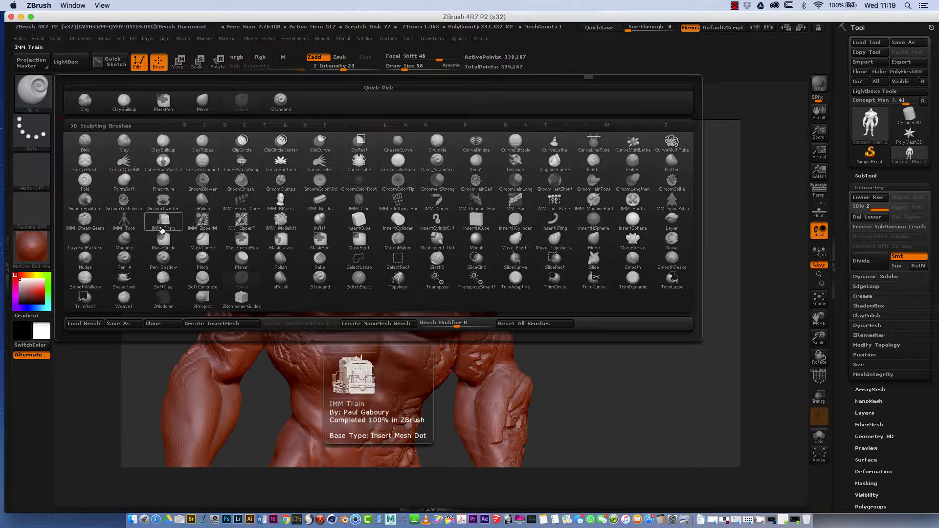
{"action": "left_click", "coordinate": [633, 201]}
{"action": "left_click", "coordinate": [276, 270]}
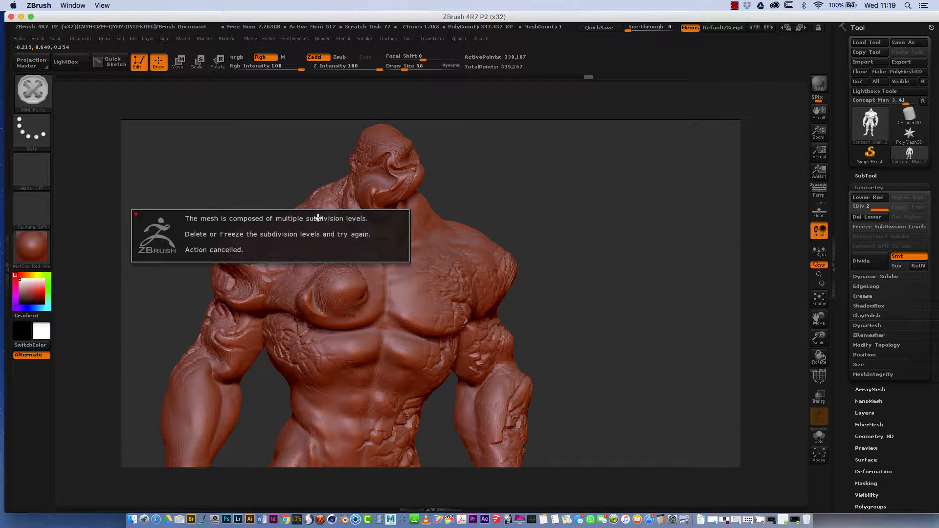
{"action": "left_click", "coordinate": [866, 216]}
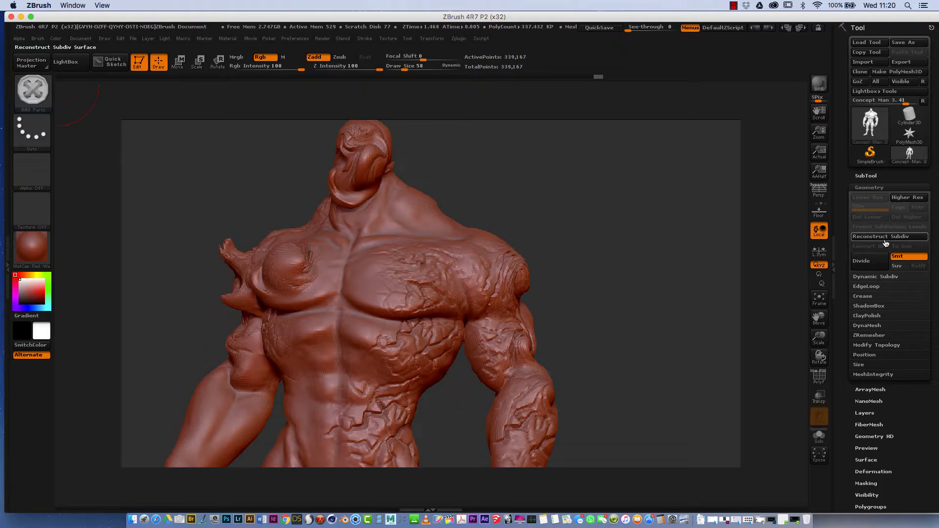
{"action": "left_click", "coordinate": [867, 237]}
Insert IMM Parts pieces along the neck, left shoulder and upper arm, and on the face and head.
{"action": "mouse_move", "coordinate": [419, 205]}
{"action": "left_mouse_down"}
{"action": "mouse_move", "coordinate": [430, 225]}
{"action": "mouse_move", "coordinate": [496, 244]}
{"action": "mouse_move", "coordinate": [513, 294]}
{"action": "mouse_move", "coordinate": [500, 333]}
{"action": "mouse_move", "coordinate": [534, 372]}
{"action": "left_mouse_up"}
{"action": "left_click_drag", "start_coordinate": [819, 357], "coordinate": [830, 364]}
{"action": "left_click_drag", "start_coordinate": [379, 144], "coordinate": [381, 139]}
{"action": "left_click_drag", "start_coordinate": [518, 157], "coordinate": [391, 165]}
Clear the mask covering the figure.
{"action": "left_click_drag", "start_coordinate": [820, 364], "coordinate": [831, 360]}
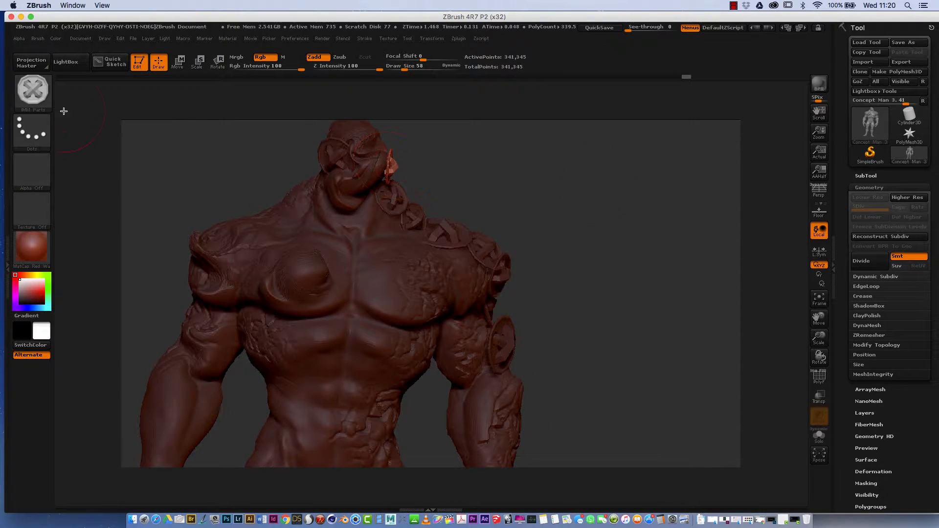
{"action": "left_click_drag", "start_coordinate": [913, 438], "coordinate": [913, 410]}
{"action": "left_click", "coordinate": [877, 456]}
{"action": "left_click", "coordinate": [876, 286]}
Choose the IMM SteamGears brush and insert a large gear on the right side of the figure's head.
{"action": "mouse_move", "coordinate": [820, 357]}
{"action": "left_mouse_down"}
{"action": "mouse_move", "coordinate": [810, 346]}
{"action": "mouse_move", "coordinate": [738, 360]}
{"action": "mouse_move", "coordinate": [713, 342]}
{"action": "mouse_move", "coordinate": [744, 373]}
{"action": "mouse_move", "coordinate": [718, 362]}
{"action": "left_mouse_up"}
{"action": "left_click", "coordinate": [33, 91]}
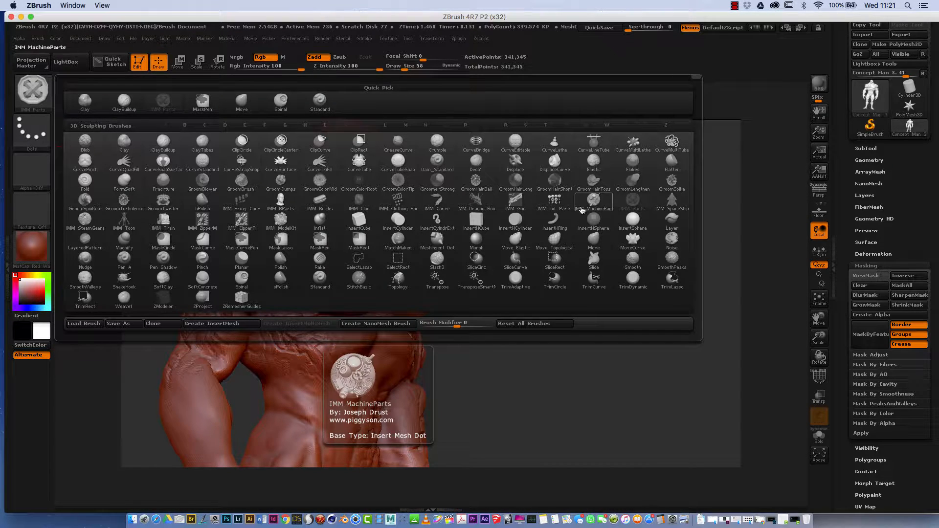
{"action": "left_click", "coordinate": [95, 225]}
{"action": "left_click_drag", "start_coordinate": [356, 162], "coordinate": [386, 182]}
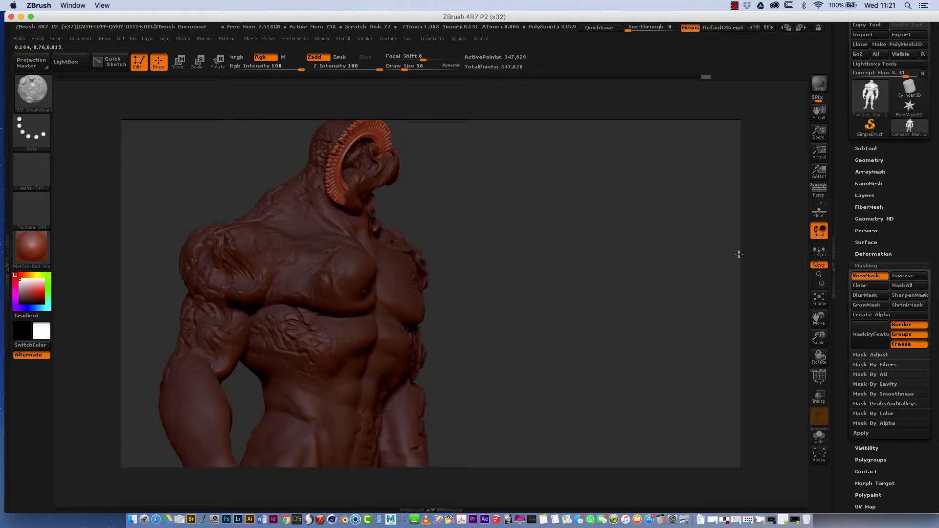
Move the large gear across the head so that it encircles the face, and clear the mask on the figure.
{"action": "mouse_move", "coordinate": [820, 357]}
{"action": "left_mouse_down"}
{"action": "mouse_move", "coordinate": [744, 339]}
{"action": "mouse_move", "coordinate": [717, 369]}
{"action": "mouse_move", "coordinate": [787, 356]}
{"action": "left_mouse_up"}
{"action": "left_click_drag", "start_coordinate": [820, 315], "coordinate": [862, 330]}
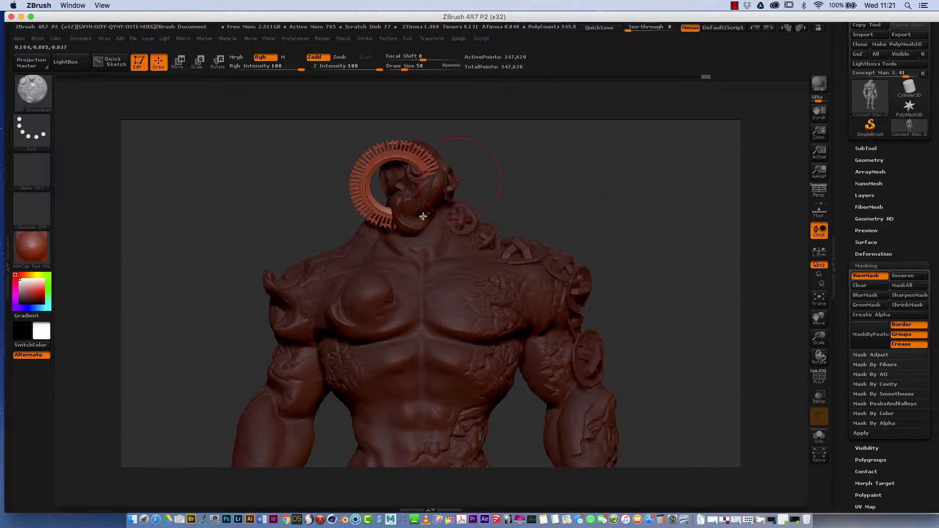
{"action": "left_click", "coordinate": [50, 103]}
{"action": "left_click", "coordinate": [437, 281]}
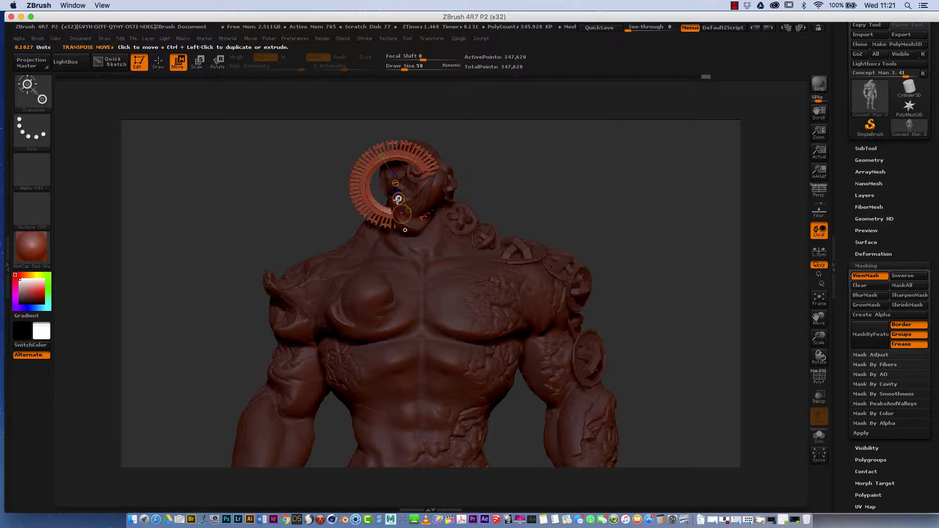
{"action": "left_click", "coordinate": [416, 199]}
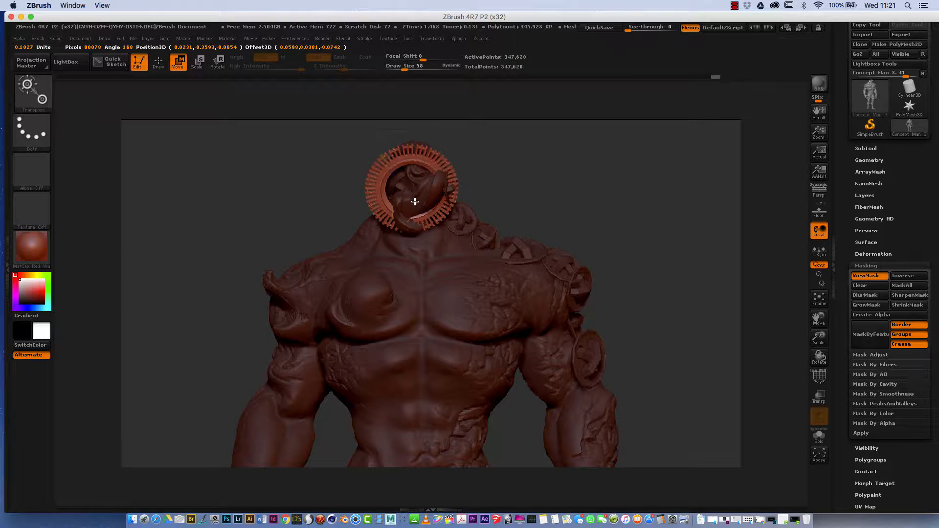
{"action": "left_click_drag", "start_coordinate": [401, 219], "coordinate": [516, 256]}
{"action": "mouse_move", "coordinate": [455, 218]}
{"action": "left_mouse_down"}
{"action": "mouse_move", "coordinate": [444, 191]}
{"action": "mouse_move", "coordinate": [455, 218]}
{"action": "left_mouse_up"}
{"action": "left_click_drag", "start_coordinate": [531, 215], "coordinate": [395, 218]}
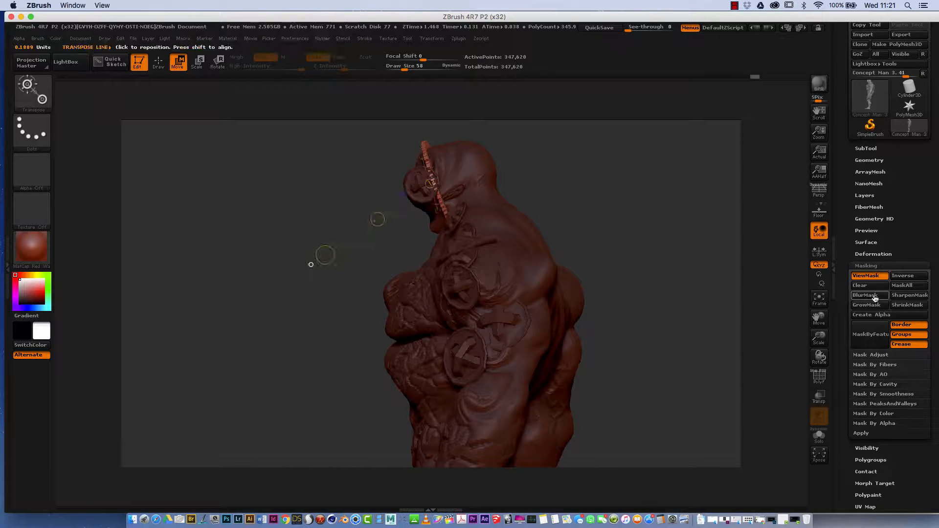
{"action": "left_click", "coordinate": [881, 288]}
Try inserting a piece with the IMM MachineParts brush.
{"action": "left_click_drag", "start_coordinate": [821, 360], "coordinate": [855, 354]}
{"action": "key", "text": "b"}
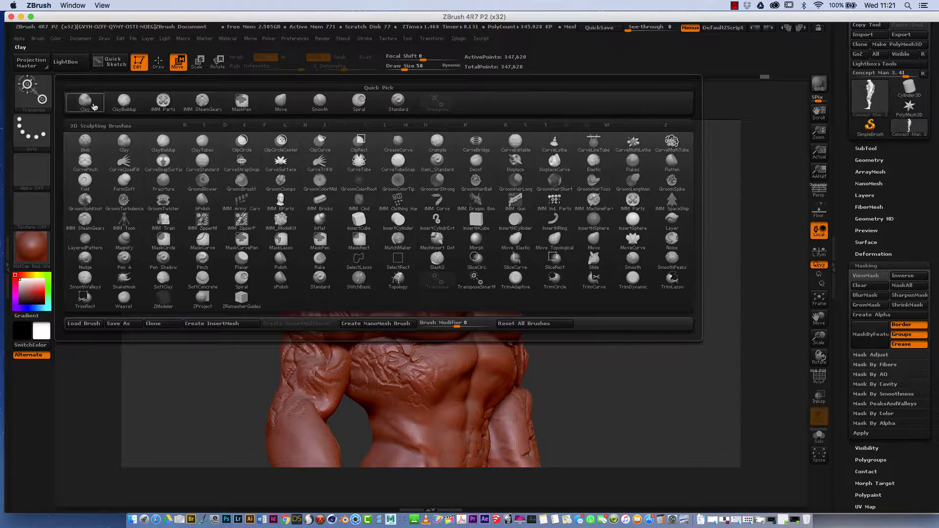
{"action": "left_click", "coordinate": [596, 208]}
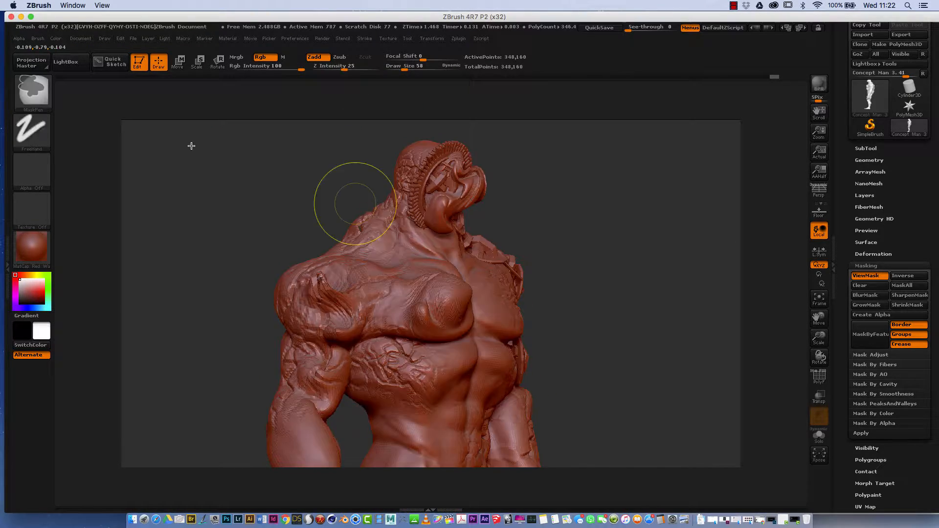
{"action": "left_click", "coordinate": [32, 92]}
{"action": "left_click", "coordinate": [50, 105]}
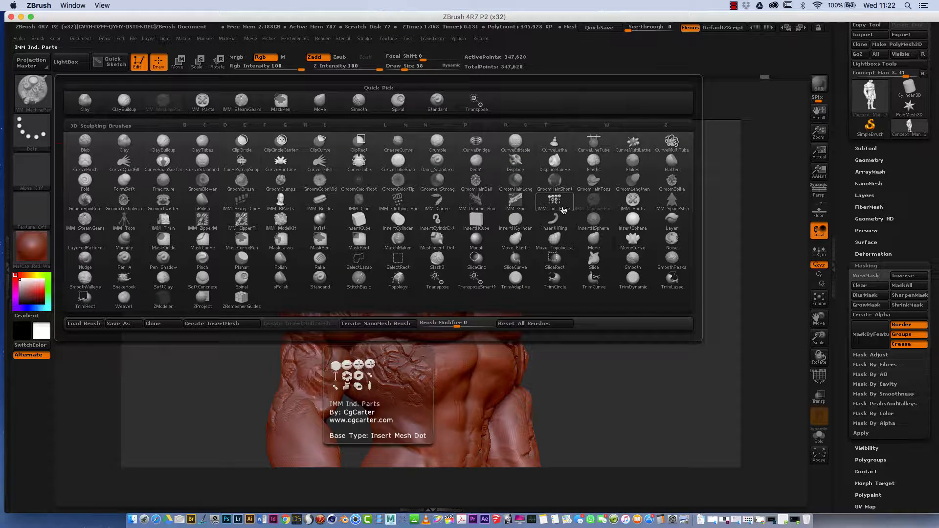
{"action": "mouse_move", "coordinate": [665, 203]}
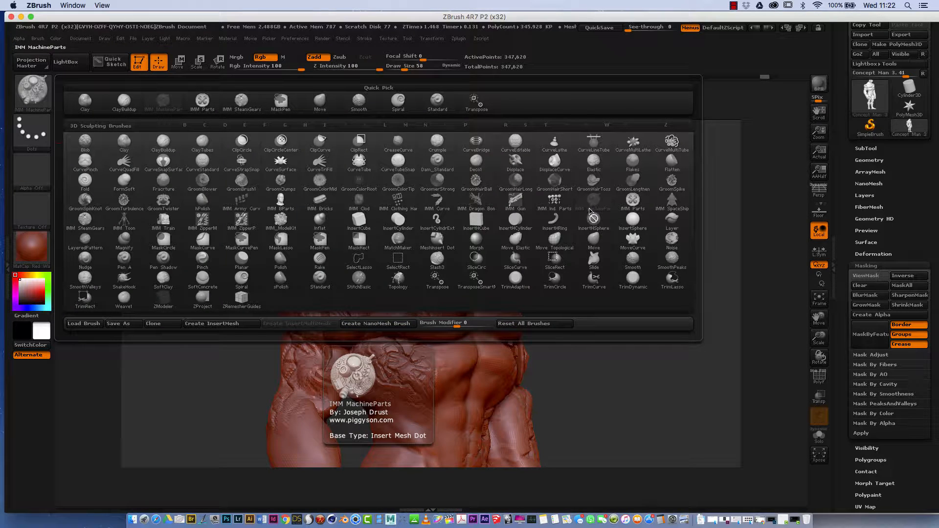
Select the IMM SteamGears brush and insert gears at the side of the neck and on the back of the head.
{"action": "left_click", "coordinate": [241, 102]}
{"action": "left_click_drag", "start_coordinate": [408, 229], "coordinate": [391, 247]}
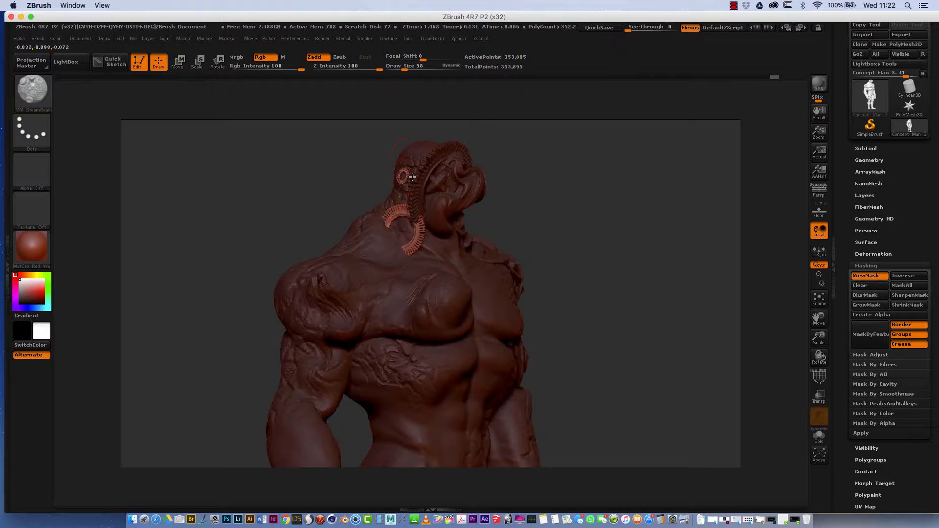
{"action": "left_click_drag", "start_coordinate": [402, 176], "coordinate": [411, 183]}
Change the brush stroke to DragRect and insert further gears at the base of the neck and a large one over the shoulder.
{"action": "left_click", "coordinate": [31, 132]}
{"action": "left_click", "coordinate": [163, 137]}
{"action": "left_click_drag", "start_coordinate": [385, 221], "coordinate": [378, 254]}
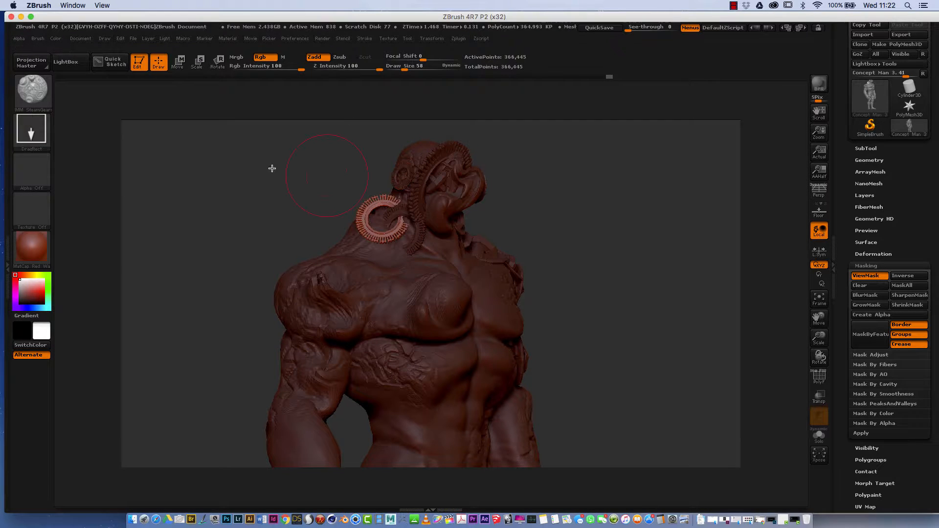
{"action": "mouse_move", "coordinate": [401, 190]}
{"action": "left_mouse_down"}
{"action": "mouse_move", "coordinate": [380, 248]}
{"action": "mouse_move", "coordinate": [386, 264]}
{"action": "left_mouse_up"}
{"action": "left_click_drag", "start_coordinate": [317, 280], "coordinate": [358, 347]}
Move the large floating gear inward with Transpose so that it sits against the figure's shoulder and chest.
{"action": "left_click_drag", "start_coordinate": [729, 319], "coordinate": [679, 323]}
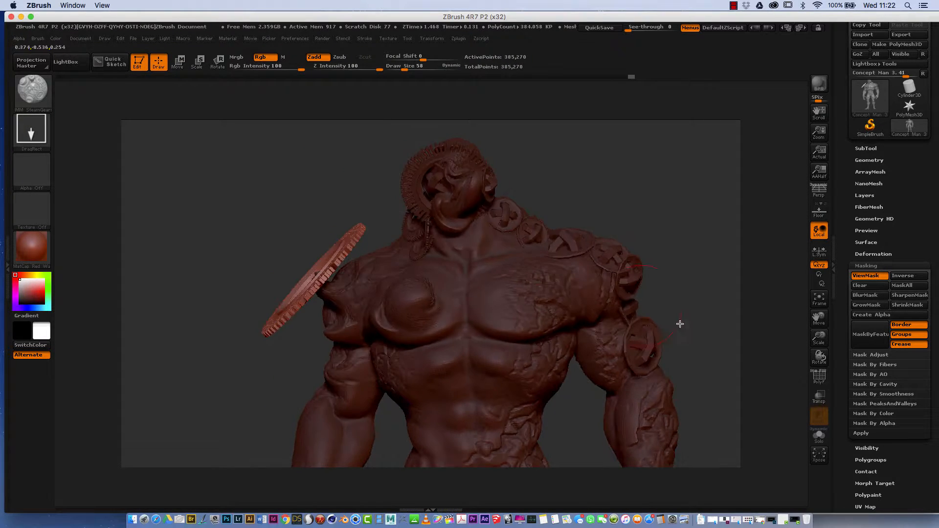
{"action": "left_click", "coordinate": [32, 91]}
{"action": "left_click", "coordinate": [178, 62]}
{"action": "left_click_drag", "start_coordinate": [262, 235], "coordinate": [331, 258]}
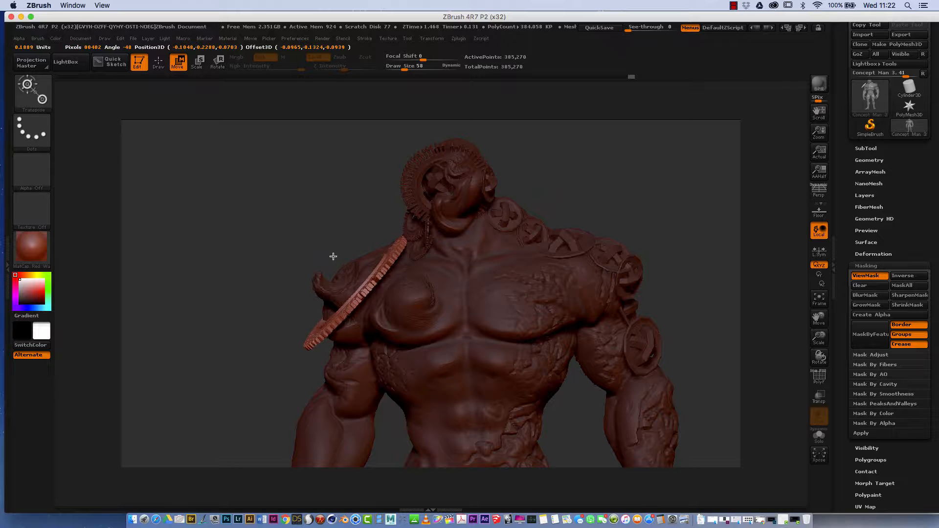
{"action": "left_click_drag", "start_coordinate": [818, 357], "coordinate": [845, 351]}
{"action": "left_click_drag", "start_coordinate": [351, 224], "coordinate": [366, 207]}
{"action": "mouse_move", "coordinate": [350, 323]}
{"action": "left_mouse_down"}
{"action": "mouse_move", "coordinate": [363, 328]}
{"action": "mouse_move", "coordinate": [335, 323]}
{"action": "left_mouse_up"}
{"action": "left_click_drag", "start_coordinate": [819, 360], "coordinate": [807, 344]}
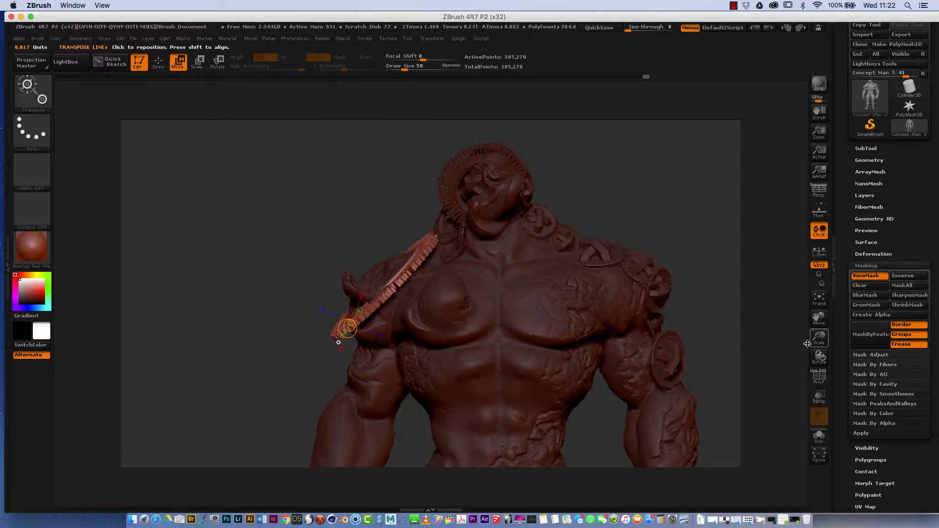
Frame the whole figure and clear its mask.
{"action": "left_click", "coordinate": [820, 301]}
{"action": "scroll", "coordinate": [883, 392], "scroll_direction": "down", "scroll_amount": 5}
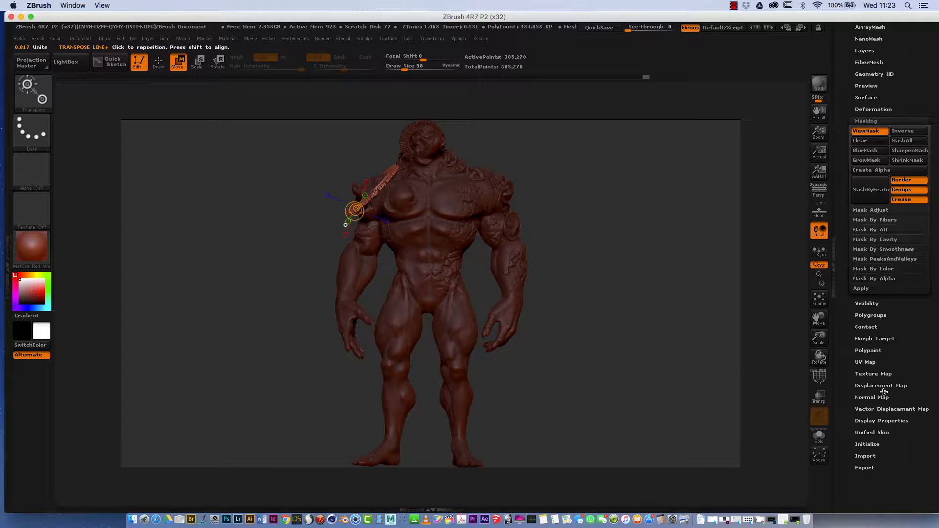
{"action": "left_click", "coordinate": [863, 141]}
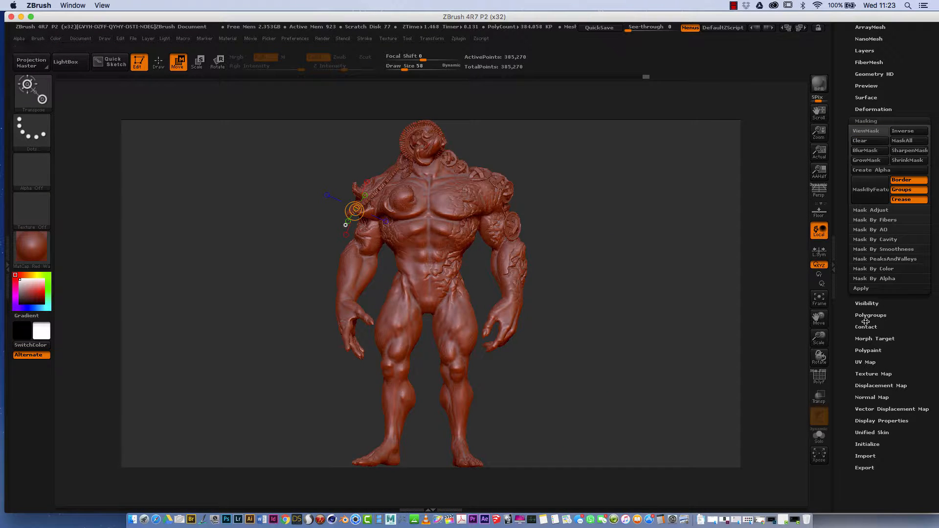
Adjust the Smooth deformation and apply a negative Inflate to the whole figure to thin its hands, feet and inserted parts.
{"action": "left_click_drag", "start_coordinate": [819, 357], "coordinate": [906, 439]}
{"action": "left_click", "coordinate": [876, 281]}
{"action": "left_click_drag", "start_coordinate": [890, 382], "coordinate": [887, 386]}
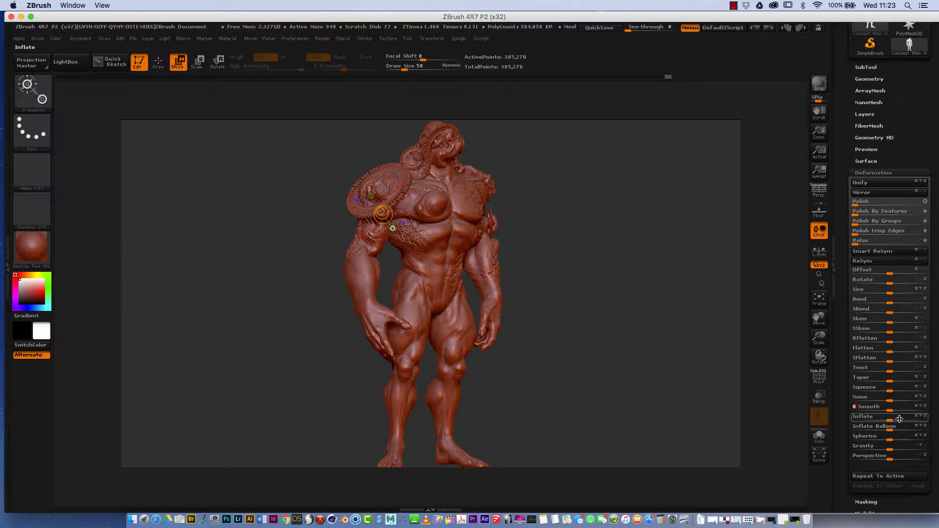
{"action": "mouse_move", "coordinate": [899, 419]}
{"action": "left_mouse_down"}
{"action": "mouse_move", "coordinate": [874, 423]}
{"action": "mouse_move", "coordinate": [883, 421]}
{"action": "left_mouse_up"}
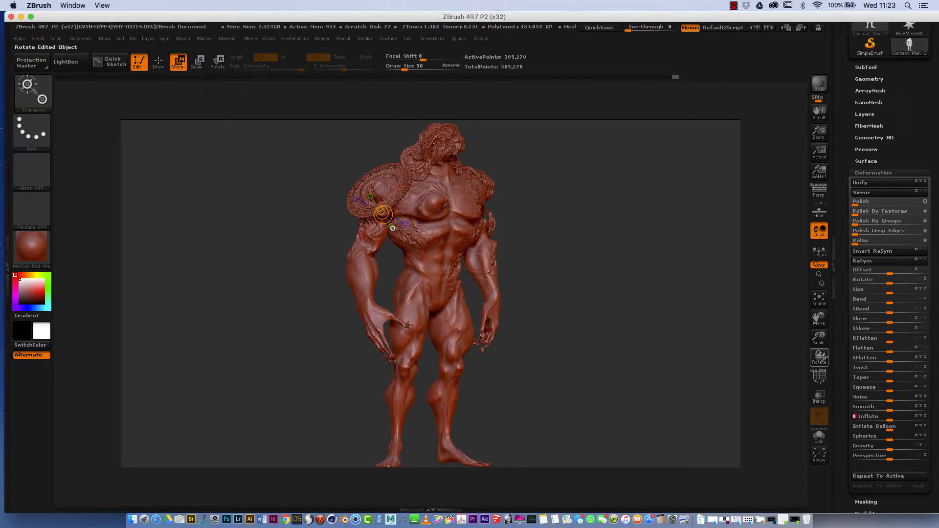
{"action": "left_click_drag", "start_coordinate": [823, 357], "coordinate": [846, 184]}
Export the mesh in OBJ format as "Concept Man 4 Distorted.obj" to the 3D Elements folder.
{"action": "scroll", "coordinate": [926, 213], "scroll_direction": "up", "scroll_amount": 5}
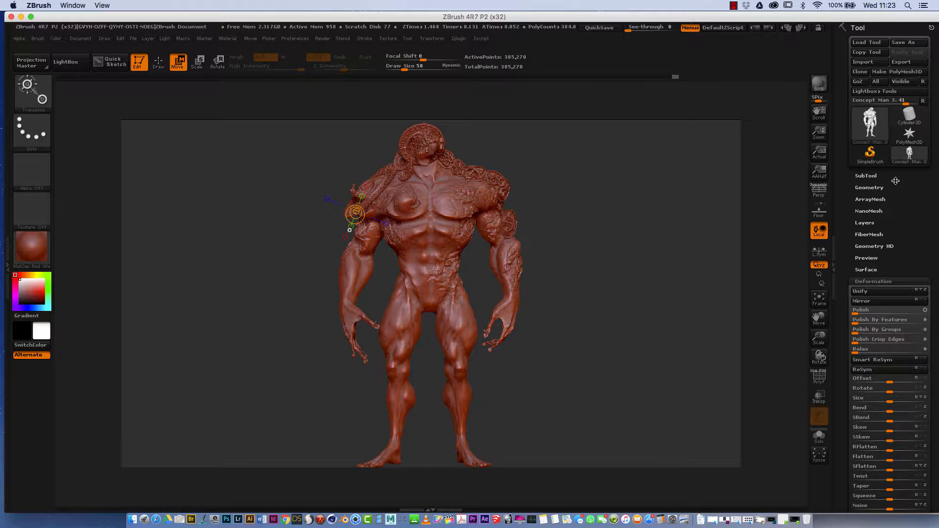
{"action": "left_click", "coordinate": [916, 63]}
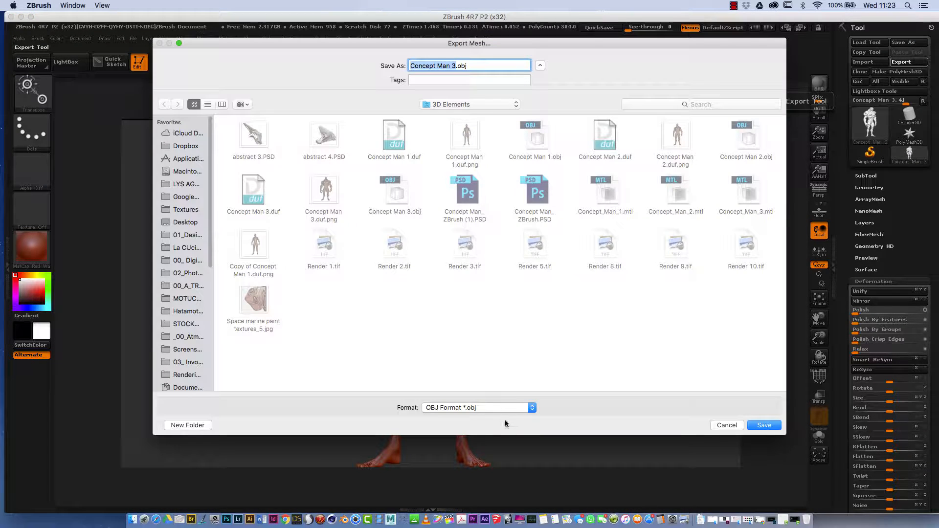
{"action": "left_click", "coordinate": [499, 407]}
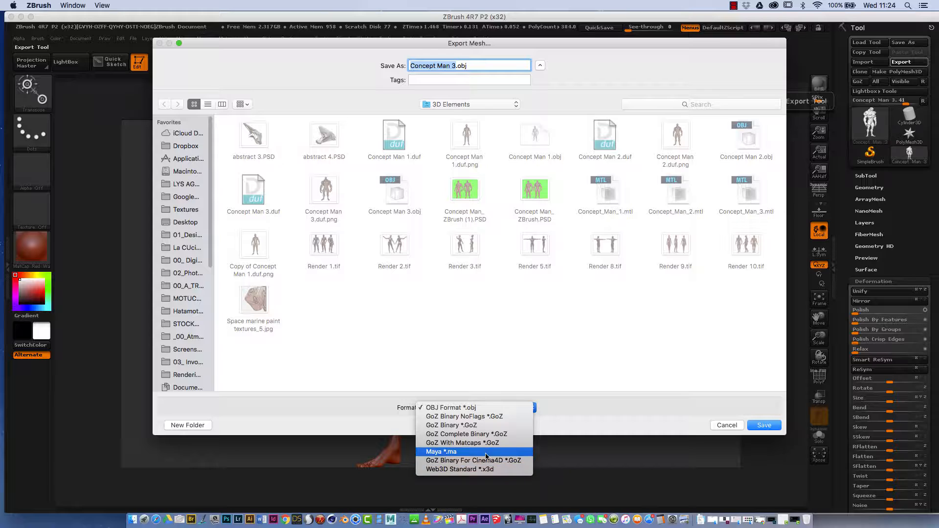
{"action": "left_click", "coordinate": [592, 243]}
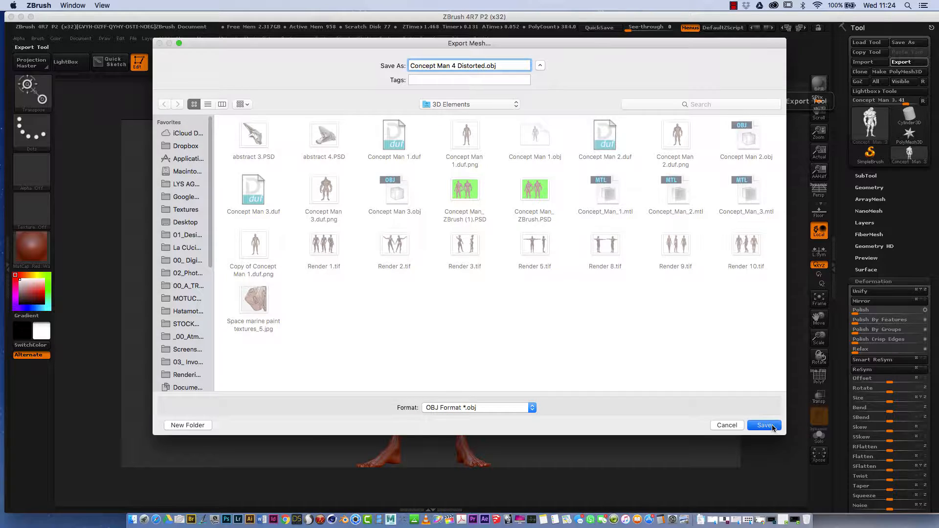
{"action": "left_click", "coordinate": [771, 426]}
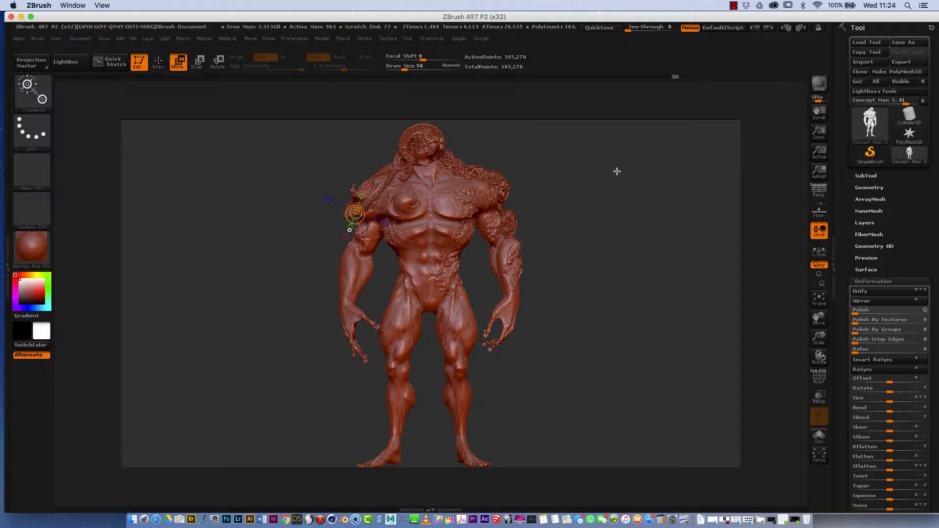
Try saving the tool as a ZTool and exporting the document image as a PSD.
{"action": "left_click", "coordinate": [81, 39]}
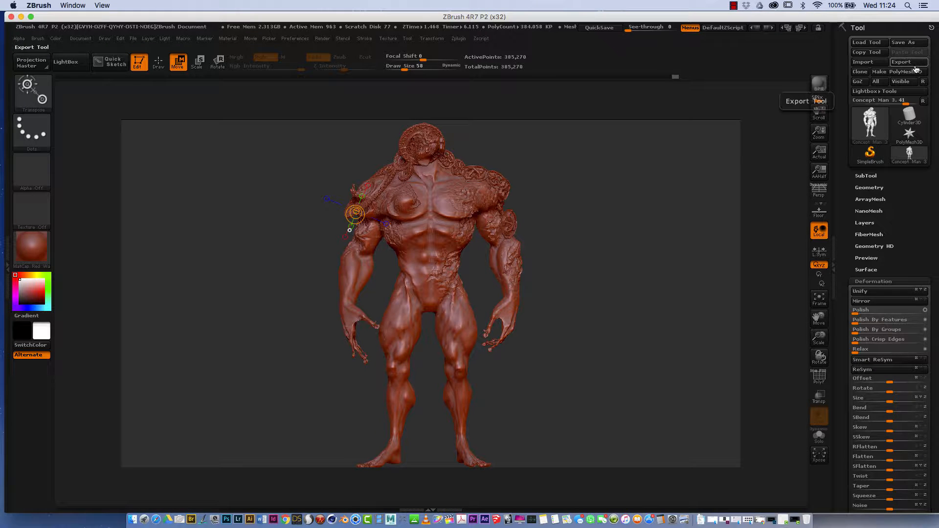
{"action": "left_click", "coordinate": [912, 42]}
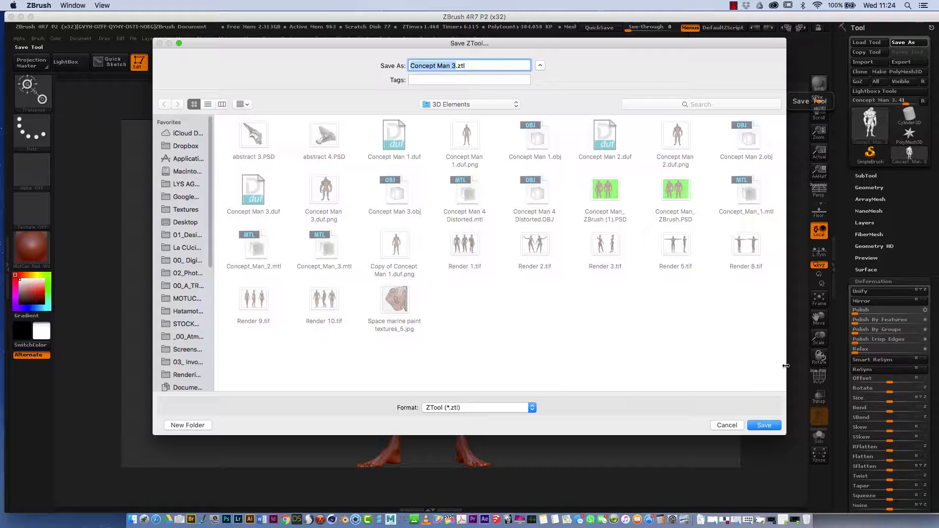
{"action": "key", "text": "Return"}
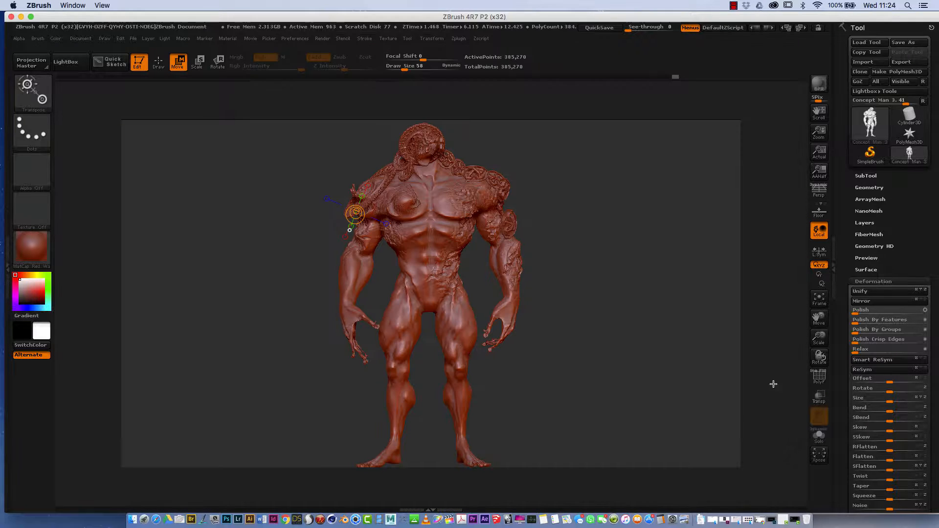
{"action": "left_click", "coordinate": [80, 38]}
{"action": "left_click", "coordinate": [136, 114]}
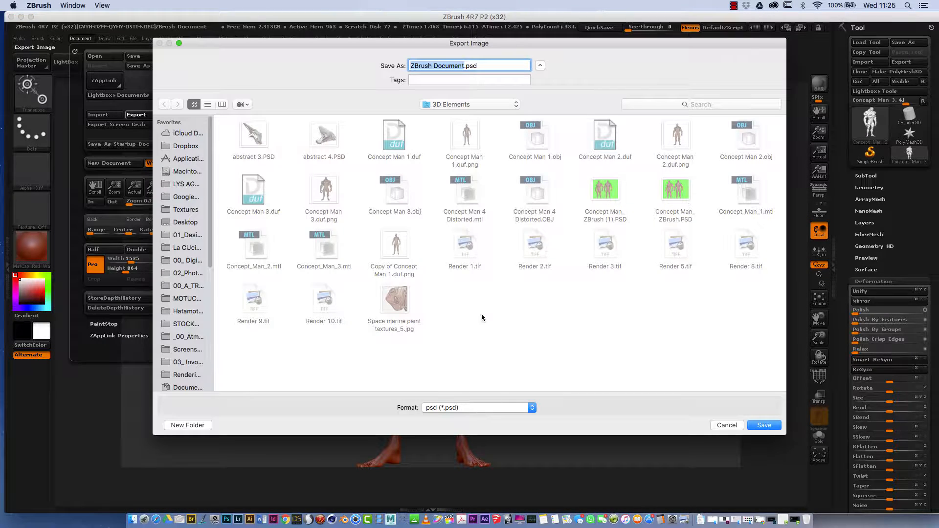
{"action": "left_click", "coordinate": [734, 425]}
{"action": "left_click_drag", "start_coordinate": [819, 357], "coordinate": [799, 363]}
{"action": "left_click_drag", "start_coordinate": [820, 357], "coordinate": [822, 360]}
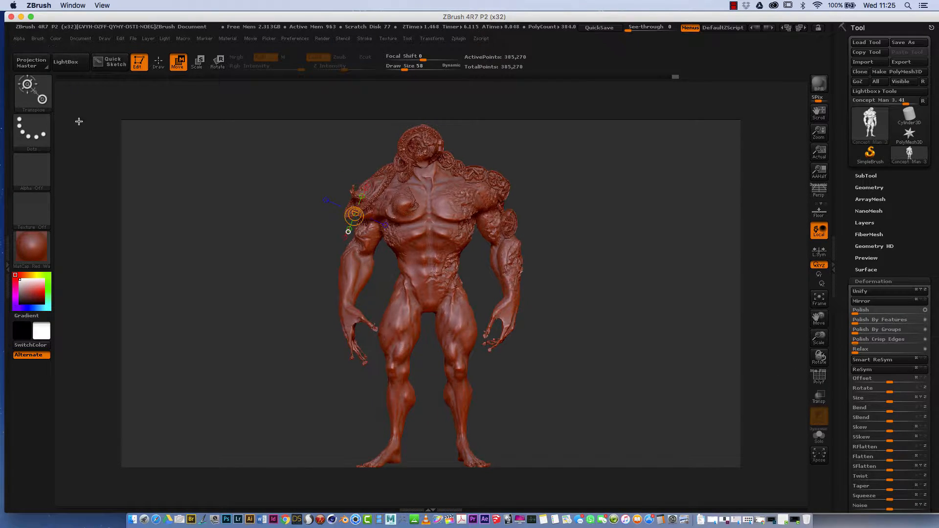
Create a new blank document and resize it to 5690 by 3203 pixels.
{"action": "left_click", "coordinate": [83, 39]}
{"action": "left_click", "coordinate": [122, 166]}
{"action": "left_click", "coordinate": [445, 179]}
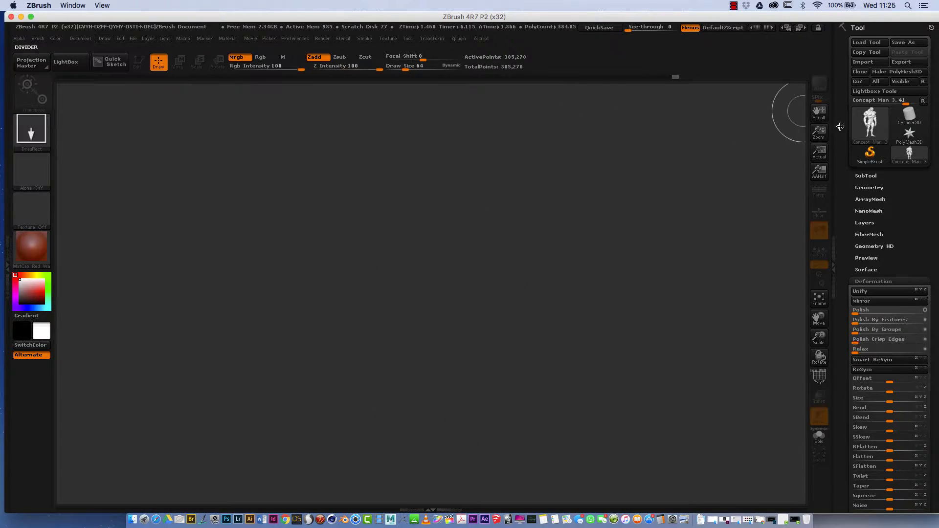
{"action": "left_click_drag", "start_coordinate": [819, 131], "coordinate": [820, 138]}
{"action": "left_click", "coordinate": [81, 39]}
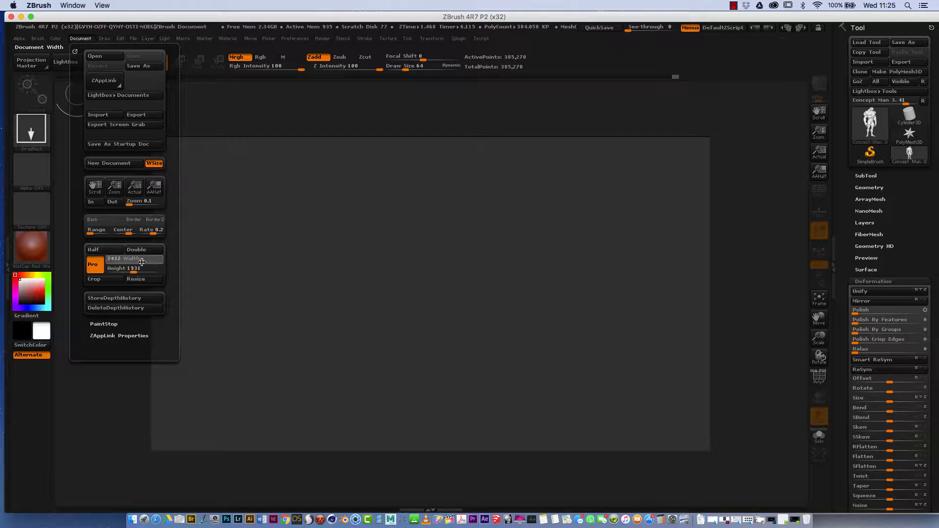
{"action": "left_click", "coordinate": [147, 283]}
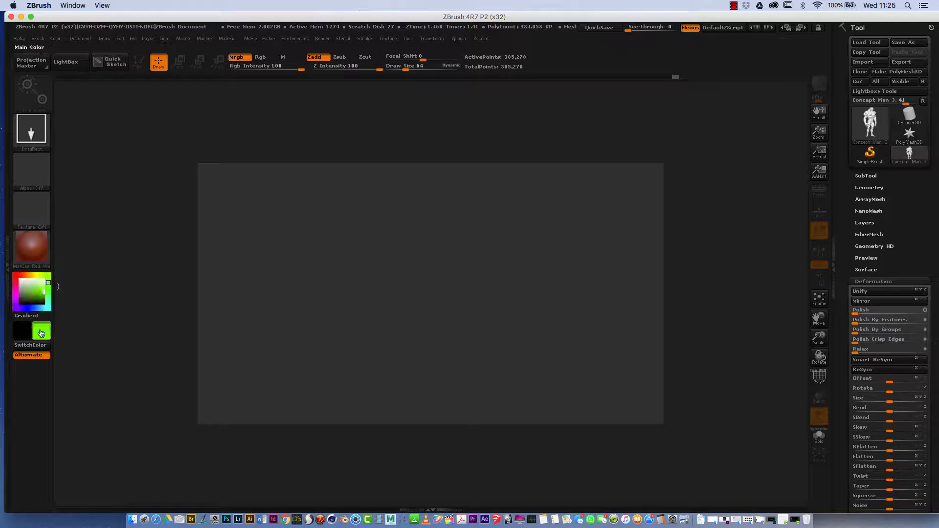
Set the document background to the chosen bright green and lower the background range to get a flat colour.
{"action": "left_click", "coordinate": [80, 38]}
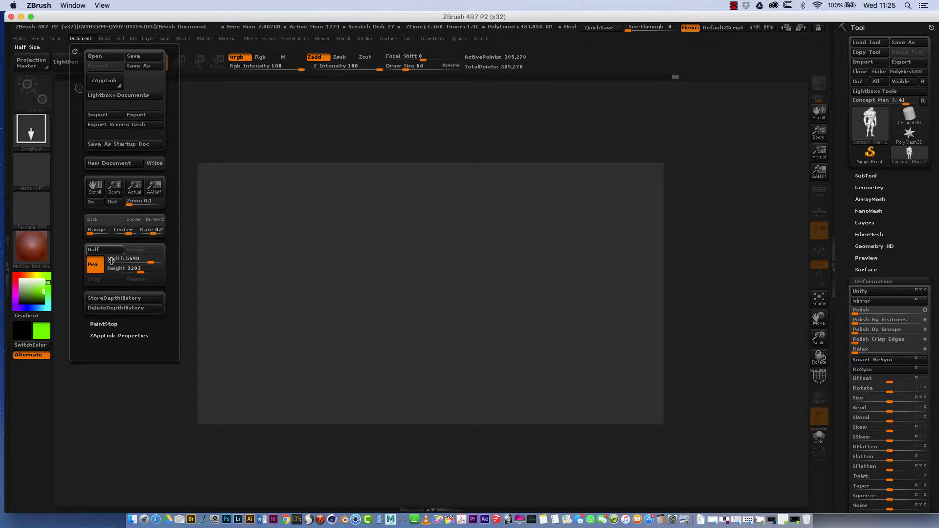
{"action": "left_click", "coordinate": [105, 220]}
{"action": "left_click_drag", "start_coordinate": [103, 230], "coordinate": [87, 234]}
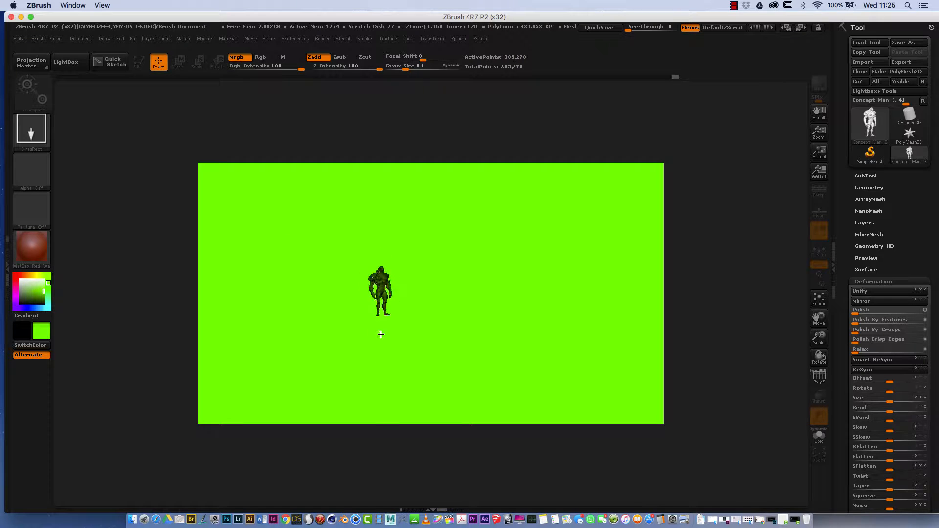
Draw the figure on the green canvas in Edit mode, frame it, and give it a pale, glossy MatCap material.
{"action": "left_click_drag", "start_coordinate": [381, 334], "coordinate": [381, 440]}
{"action": "key", "text": "super+z"}
{"action": "left_click_drag", "start_coordinate": [365, 274], "coordinate": [371, 464]}
{"action": "key", "text": "t"}
{"action": "key", "text": "f"}
{"action": "left_click_drag", "start_coordinate": [820, 360], "coordinate": [814, 364]}
{"action": "left_click", "coordinate": [35, 246]}
{"action": "left_click", "coordinate": [454, 329]}
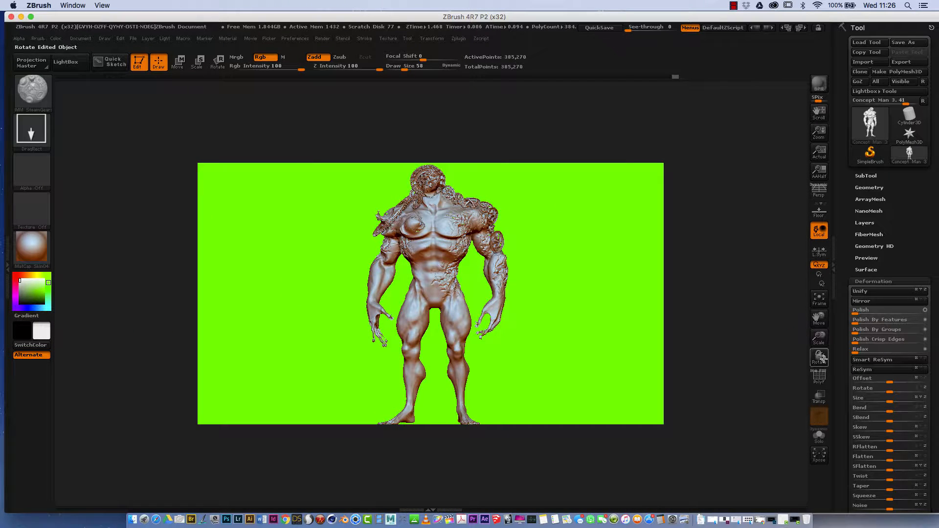
Turn the figure to lie horizontally with its front facing the viewer, and fit it lengthwise to the canvas.
{"action": "left_click_drag", "start_coordinate": [820, 359], "coordinate": [767, 281]}
{"action": "left_click", "coordinate": [820, 300]}
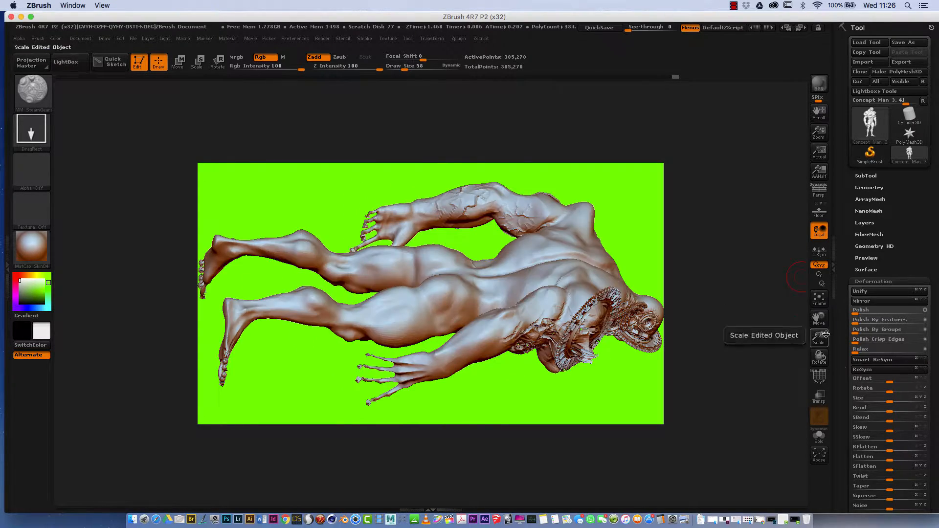
{"action": "left_click_drag", "start_coordinate": [820, 358], "coordinate": [819, 299]}
{"action": "left_click", "coordinate": [820, 299]}
{"action": "left_click_drag", "start_coordinate": [819, 357], "coordinate": [819, 351]}
{"action": "left_click", "coordinate": [820, 299]}
{"action": "left_click_drag", "start_coordinate": [819, 317], "coordinate": [819, 310]}
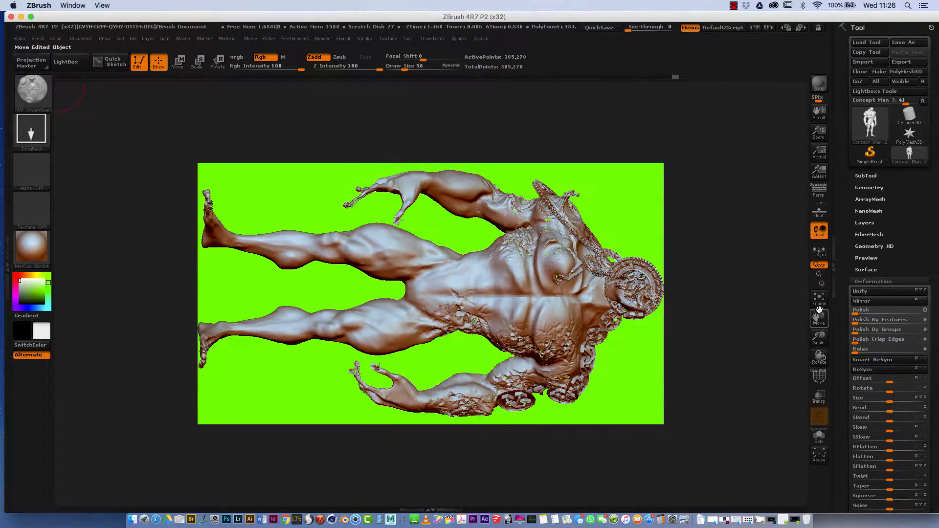
Export the green-background canvas image as Concept Man 4 Distorted.psd in the 3D Elements folder.
{"action": "left_click", "coordinate": [81, 39]}
{"action": "left_click", "coordinate": [136, 115]}
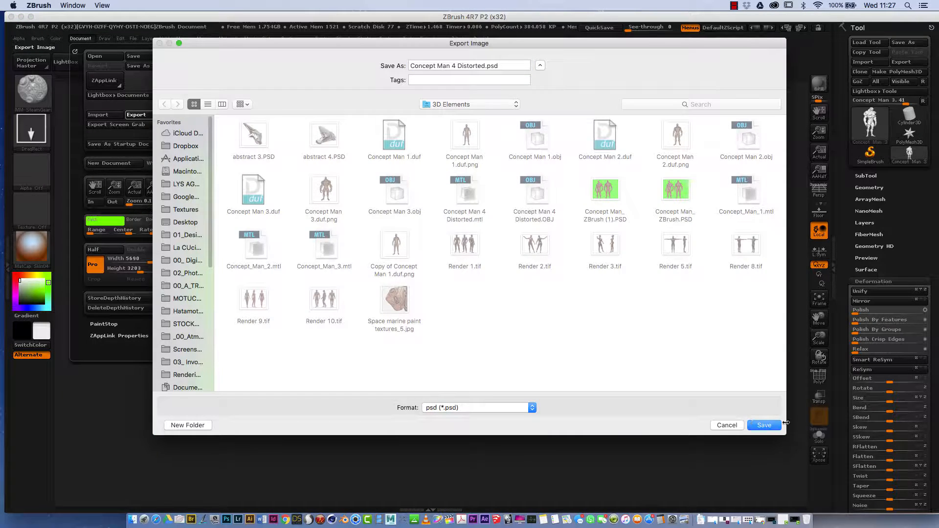
{"action": "left_click", "coordinate": [763, 425]}
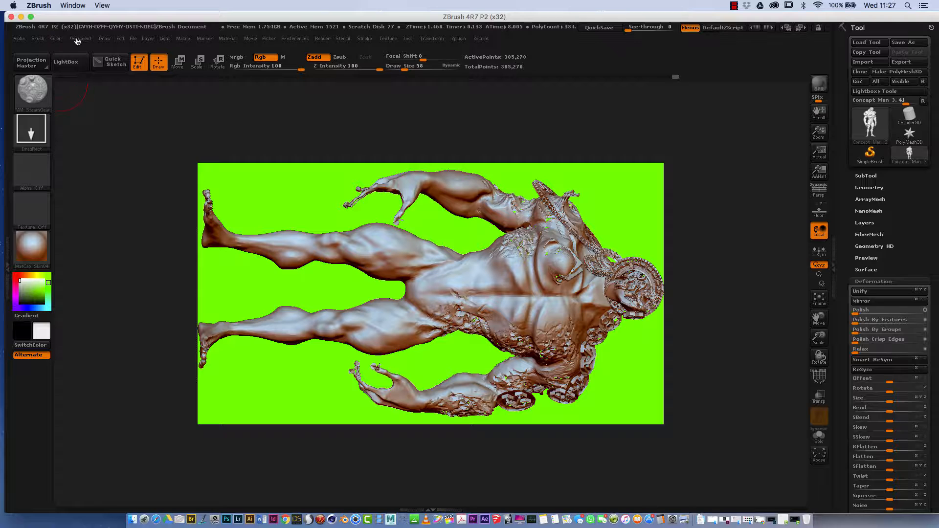
Render the figure with GI shadows and export the result as Concept Man 4 Distorted HD.PSD.
{"action": "left_click", "coordinate": [322, 39]}
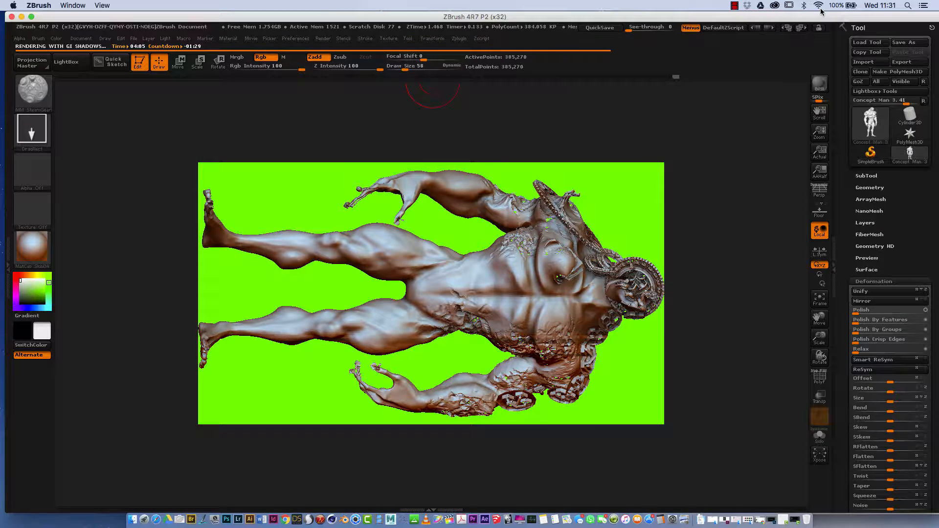
{"action": "left_click", "coordinate": [91, 42]}
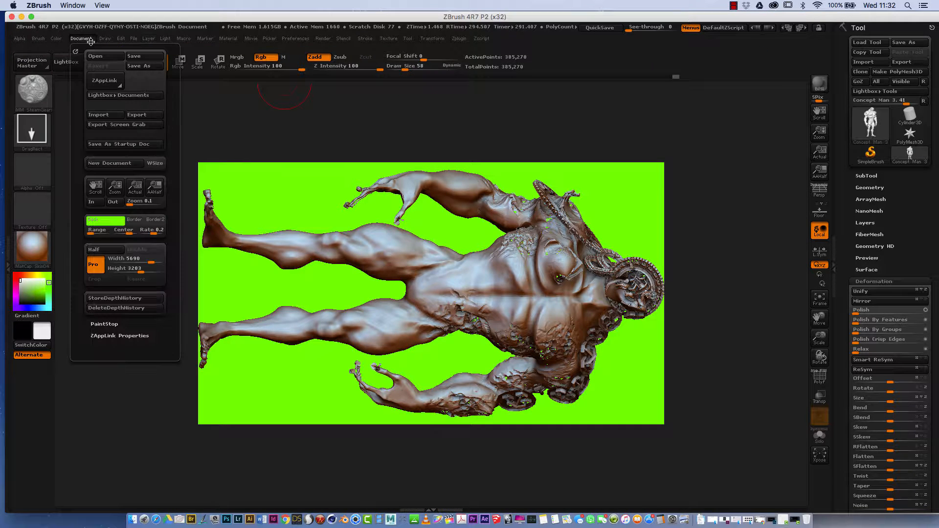
{"action": "left_click", "coordinate": [137, 115]}
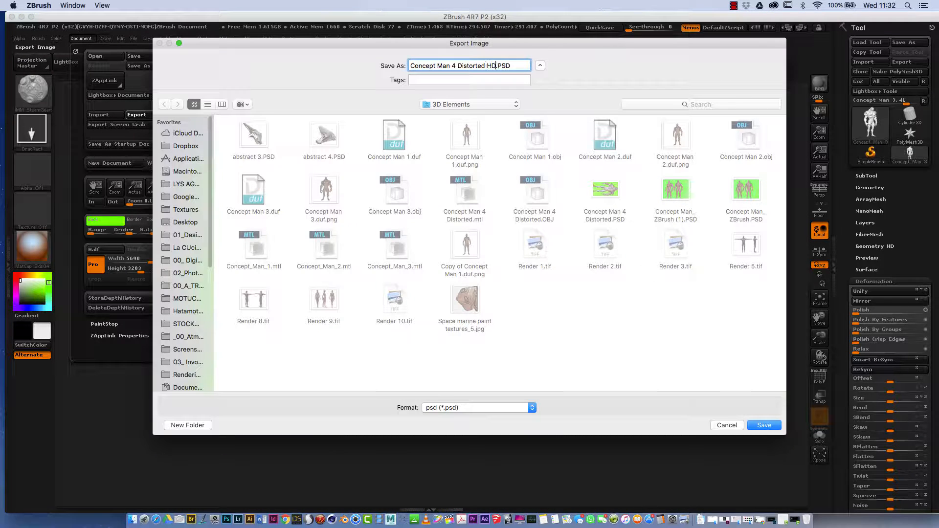
{"action": "left_click", "coordinate": [764, 425]}
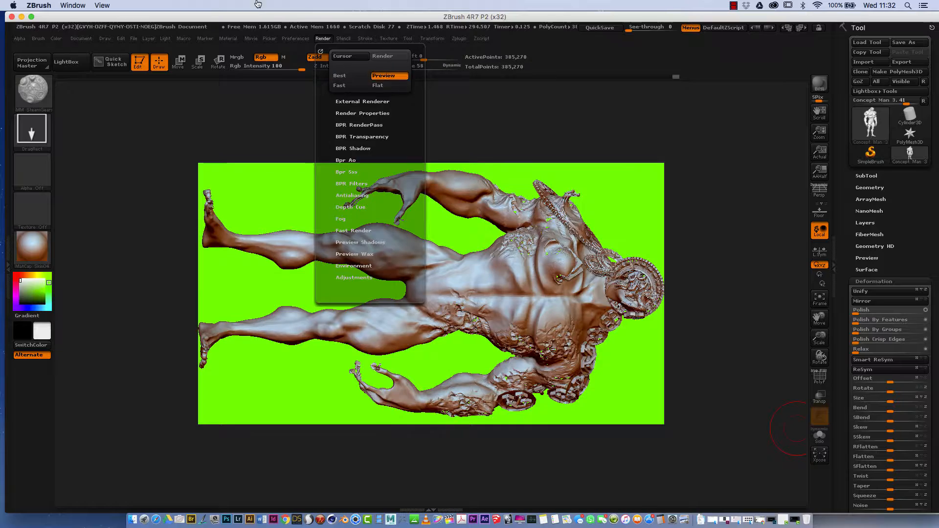
Apply the NormalRGBMat material to the figure and export that version as rgb.PSD.
{"action": "left_click", "coordinate": [32, 249]}
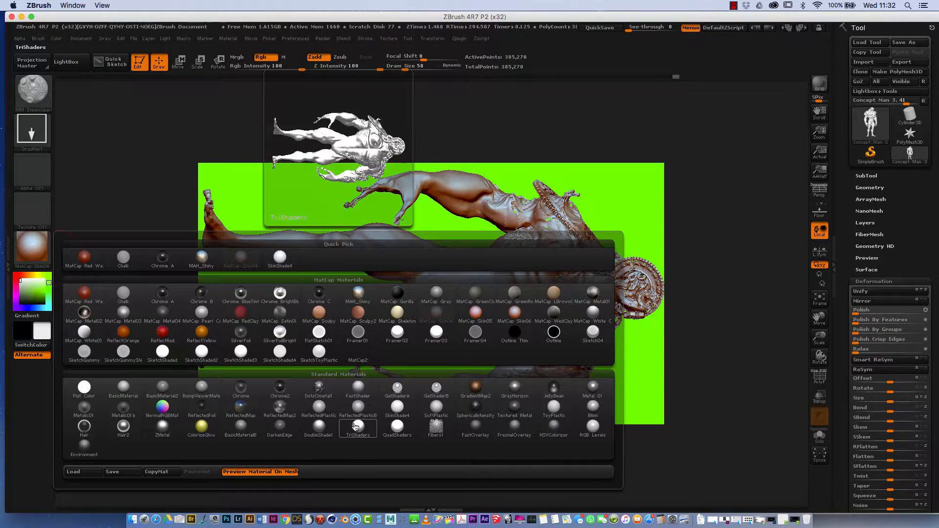
{"action": "left_click", "coordinate": [168, 412]}
{"action": "left_click", "coordinate": [81, 38]}
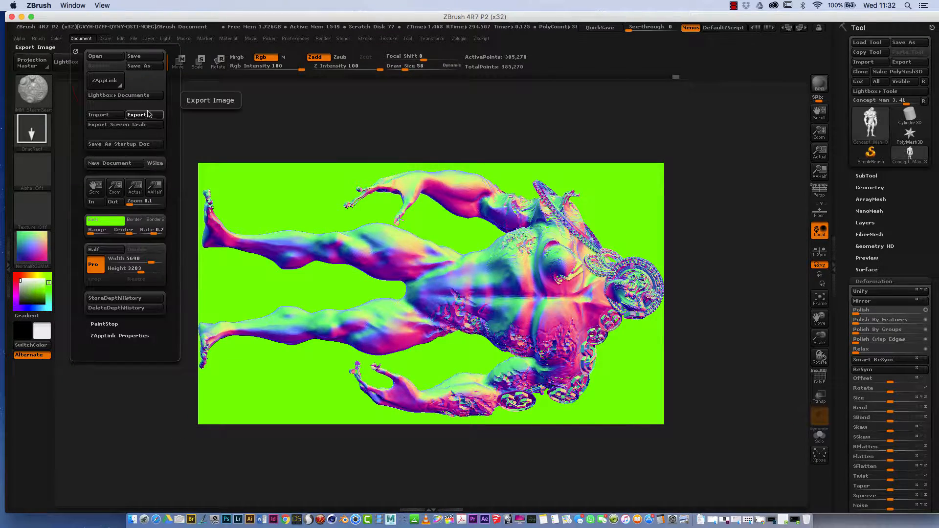
{"action": "left_click", "coordinate": [137, 115]}
{"action": "left_click", "coordinate": [772, 429]}
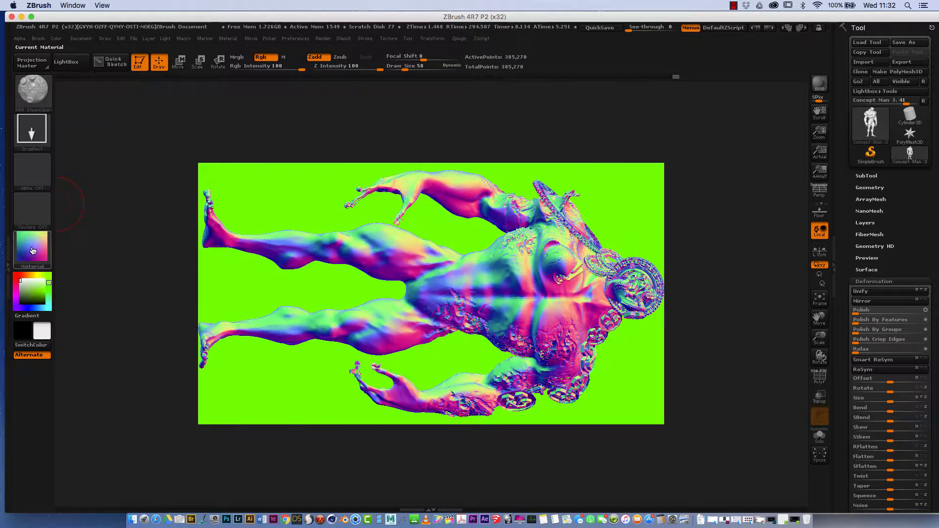
Apply the Outline material to the figure and export that version as shader 1 in PSD format.
{"action": "left_click", "coordinate": [32, 249]}
{"action": "left_click", "coordinate": [552, 333]}
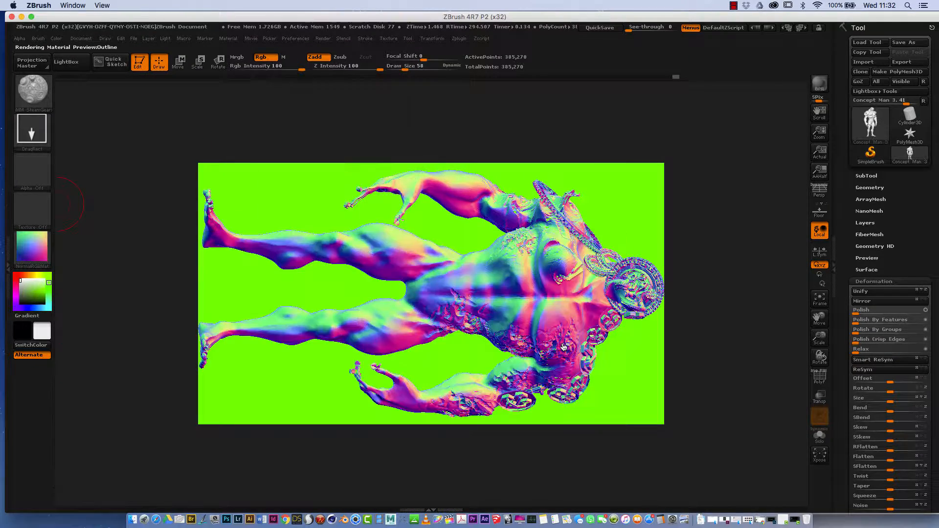
{"action": "left_click", "coordinate": [81, 38]}
{"action": "left_click", "coordinate": [138, 115]}
{"action": "type", "text": "s"}
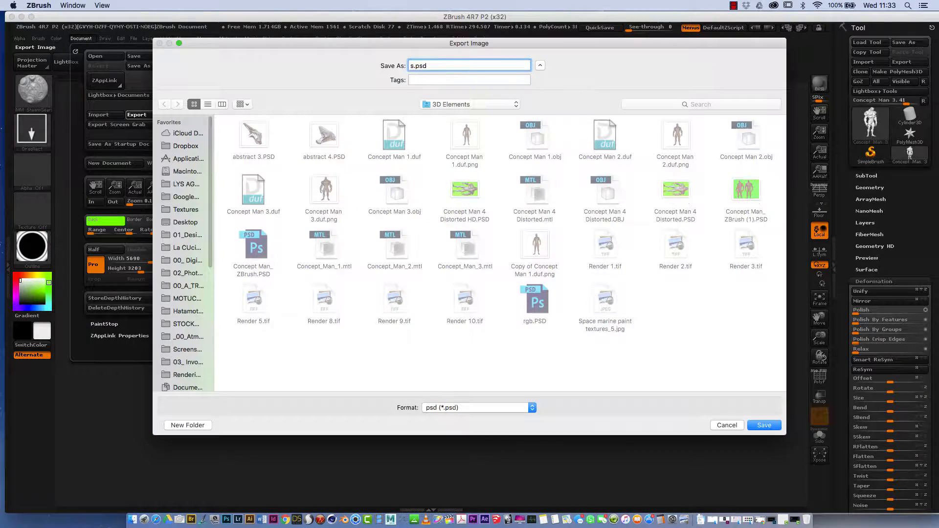
{"action": "type", "text": "hader 1"}
{"action": "key", "text": "Return"}
Apply the Framer04 material to the figure and export that version as shader 2 in PSD format.
{"action": "left_click", "coordinate": [32, 248]}
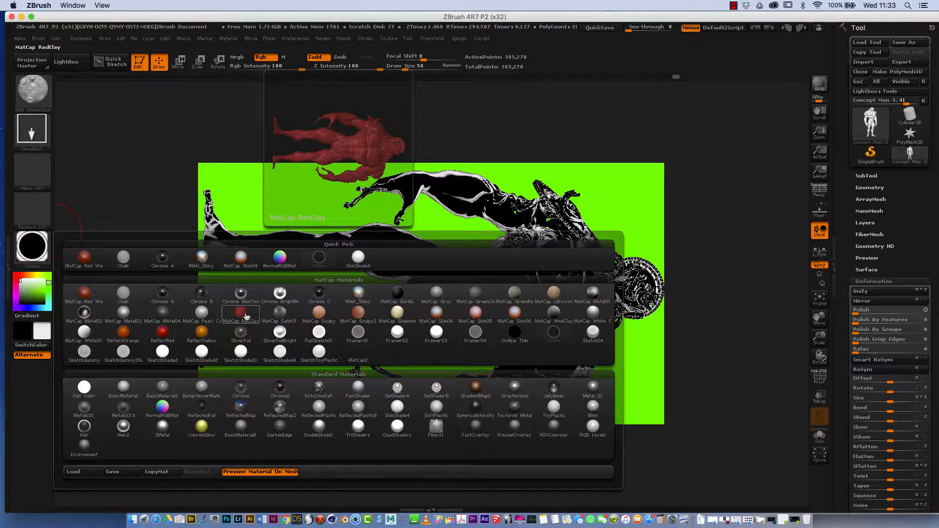
{"action": "left_click", "coordinate": [476, 332]}
{"action": "left_click", "coordinate": [81, 38]}
{"action": "left_click", "coordinate": [136, 114]}
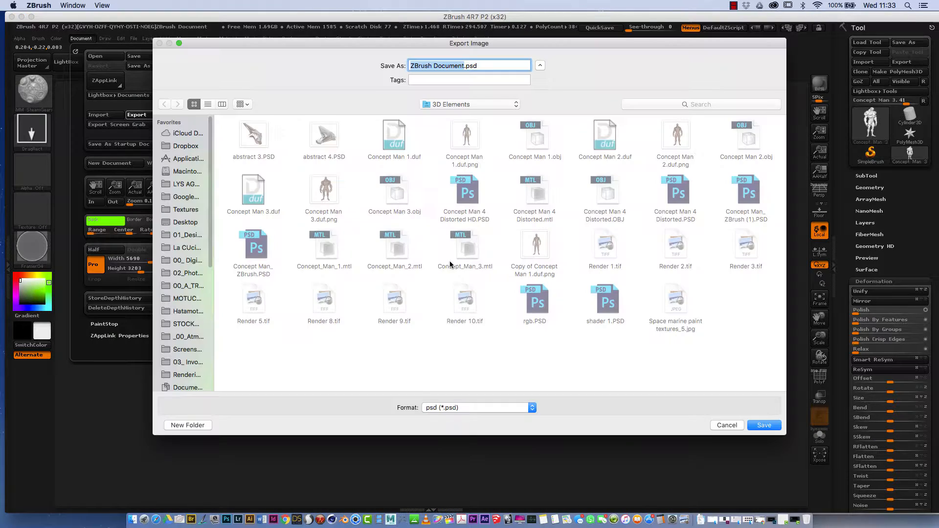
{"action": "left_click", "coordinate": [775, 426]}
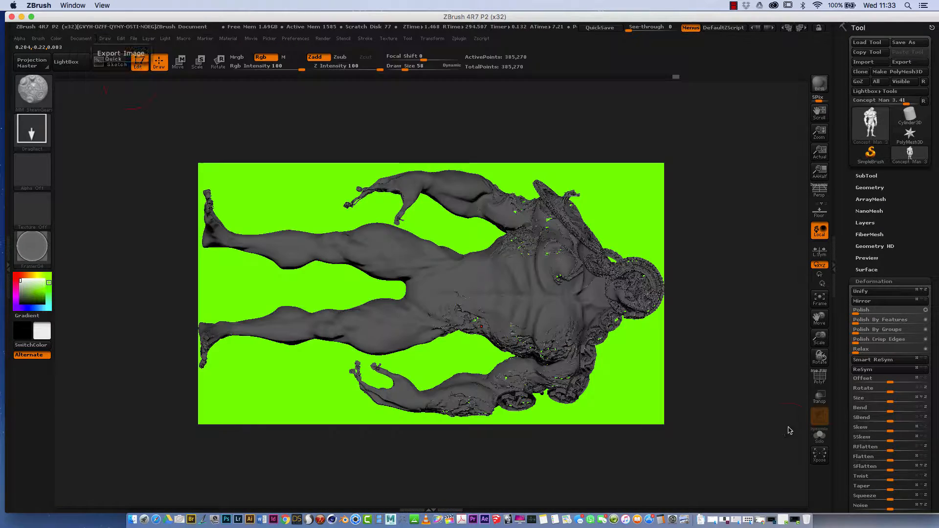
Apply the MatCap Red Wax material and rotate the horizontal figure to a side view within the canvas.
{"action": "left_click", "coordinate": [48, 248]}
{"action": "left_click", "coordinate": [83, 343]}
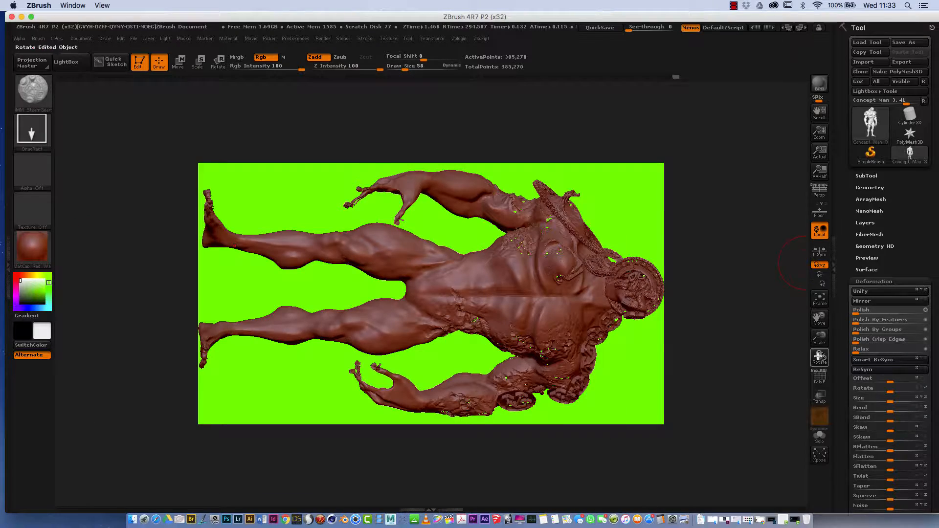
{"action": "left_click_drag", "start_coordinate": [819, 356], "coordinate": [810, 318]}
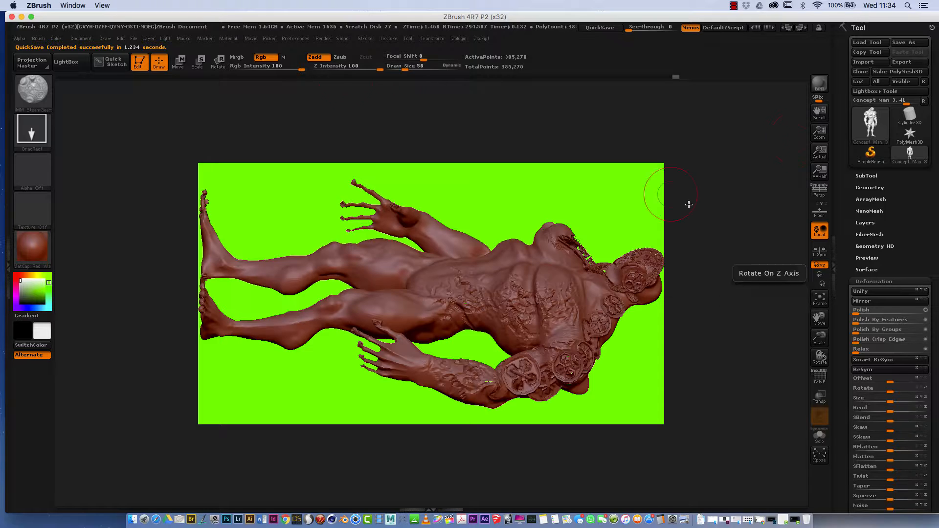
Export the side view image as Concept Man 4 Distorted Side.PSD.
{"action": "left_click", "coordinate": [81, 38]}
{"action": "left_click", "coordinate": [137, 114]}
{"action": "left_click", "coordinate": [466, 192]}
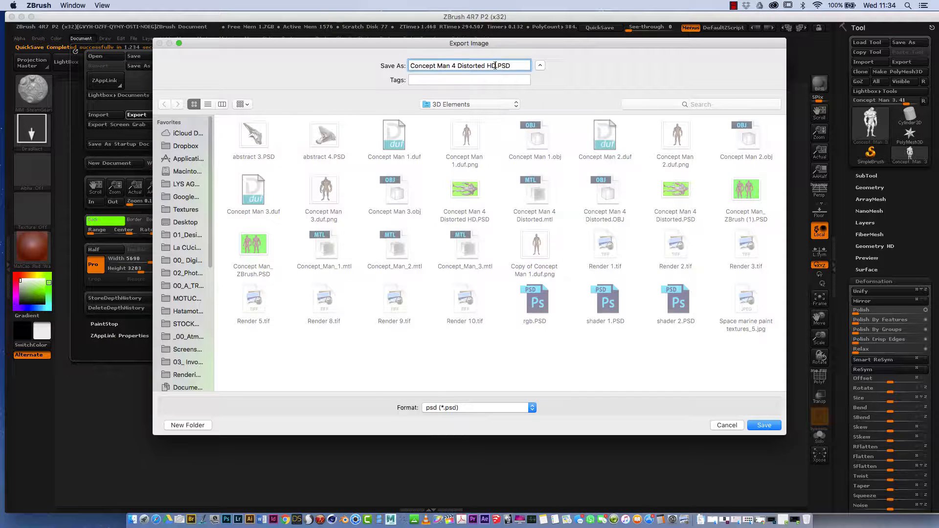
{"action": "key", "text": "Return"}
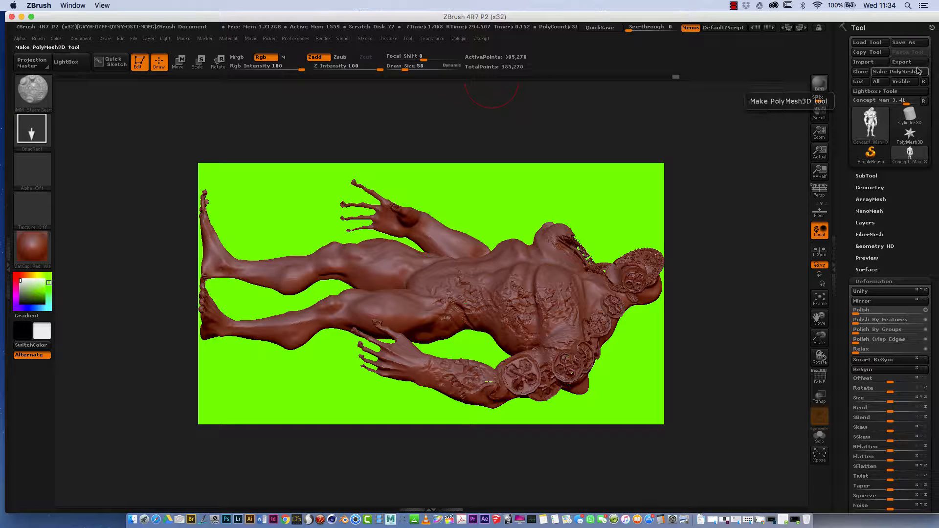
{"action": "left_click", "coordinate": [81, 38]}
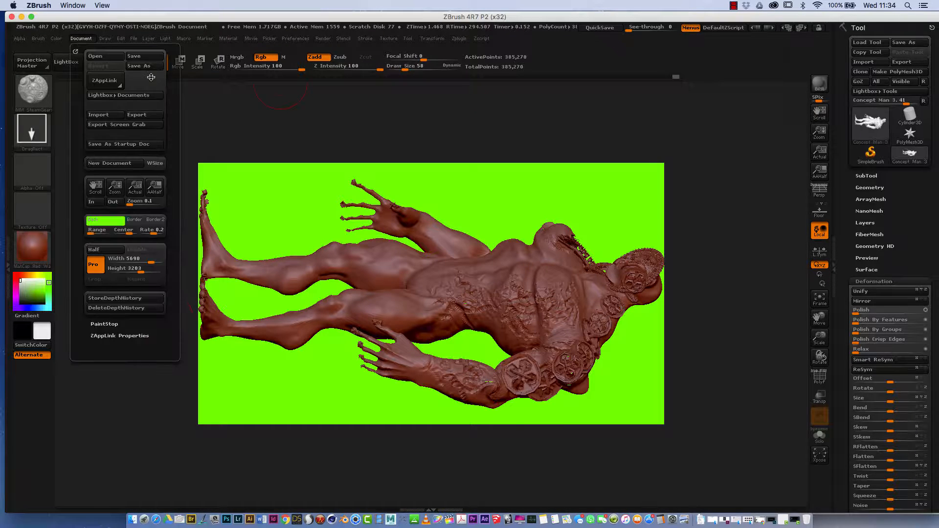
{"action": "left_click", "coordinate": [133, 38]}
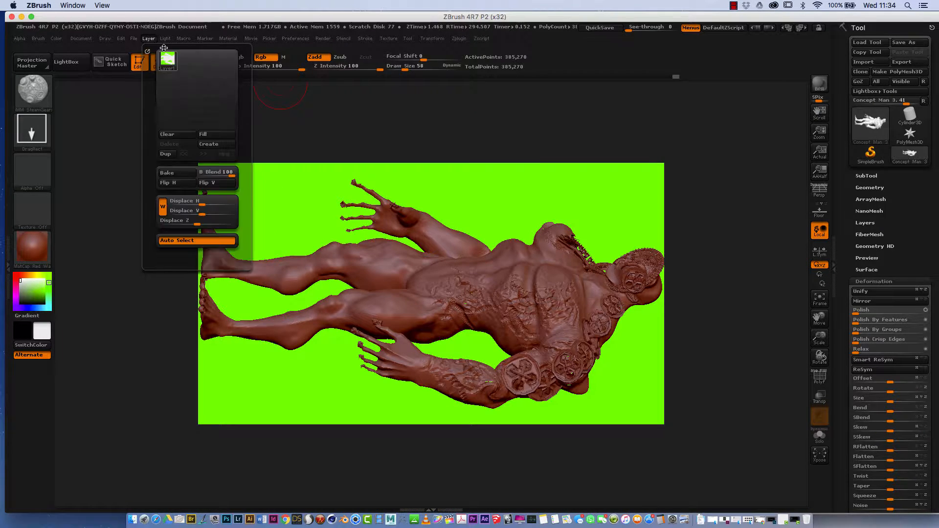
{"action": "left_click", "coordinate": [198, 57]}
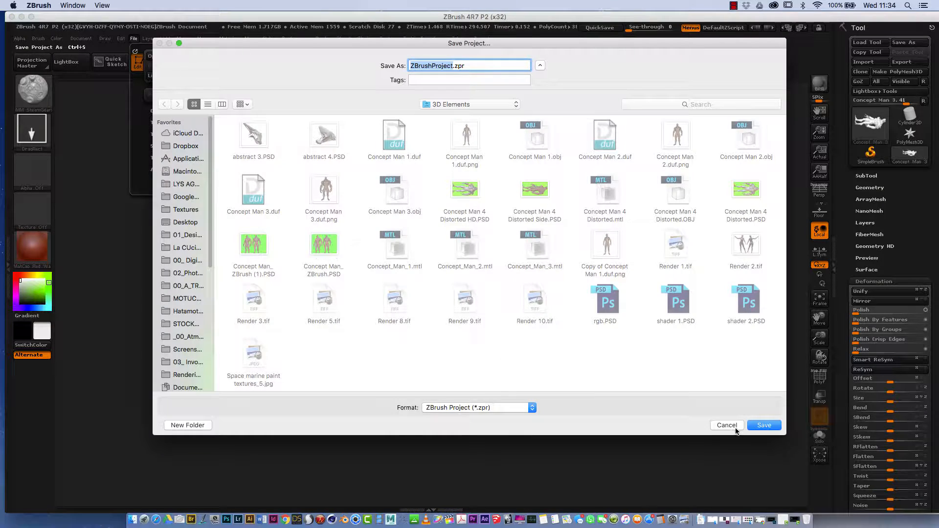
{"action": "left_click", "coordinate": [728, 425]}
Switch to Photoshop and create a new blank white landscape document about 42 by 30 cm.
{"action": "left_click", "coordinate": [44, 5]}
{"action": "left_click", "coordinate": [37, 97]}
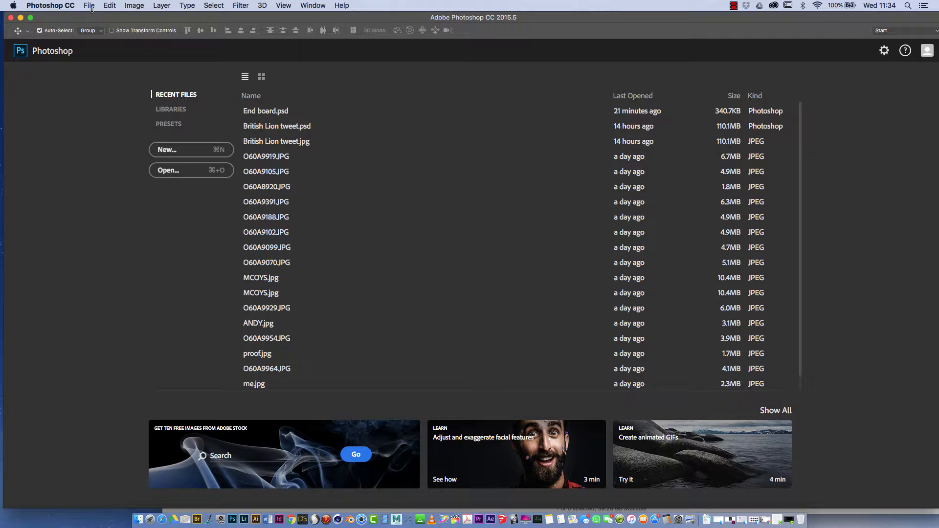
{"action": "left_click", "coordinate": [89, 6]}
{"action": "left_click", "coordinate": [95, 16]}
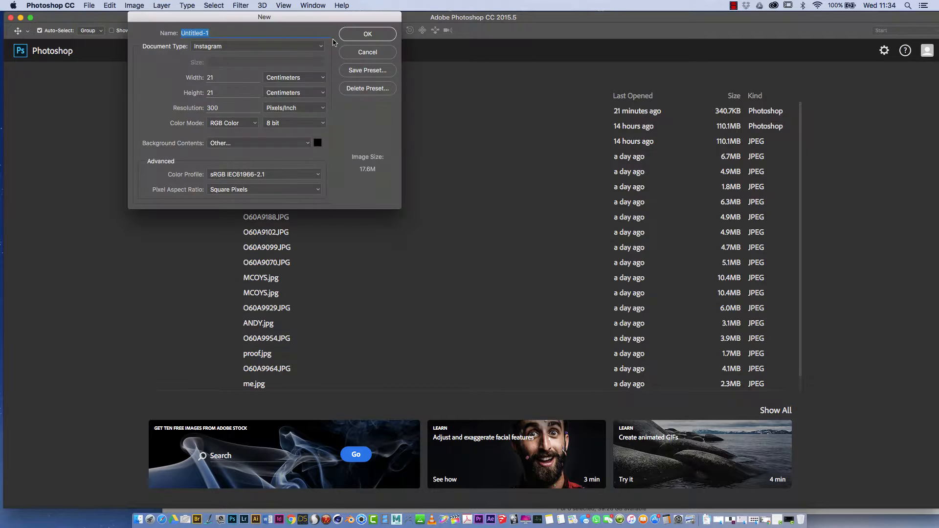
{"action": "left_click", "coordinate": [306, 46]}
{"action": "left_click", "coordinate": [292, 101]}
{"action": "left_click", "coordinate": [292, 62]}
{"action": "left_click", "coordinate": [289, 90]}
{"action": "left_click", "coordinate": [364, 34]}
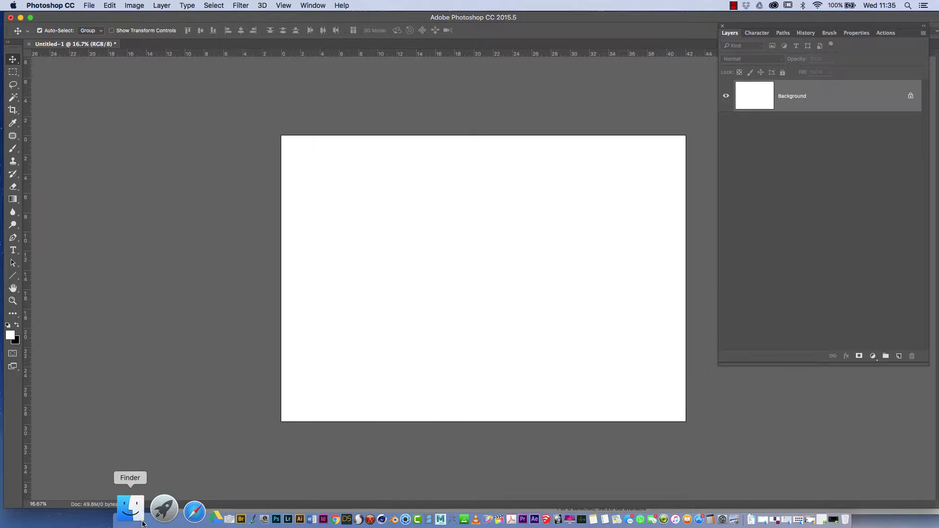
Switch to Finder and browse from Google Drive through the Images folder to the 3D Elements folder.
{"action": "left_click", "coordinate": [138, 519]}
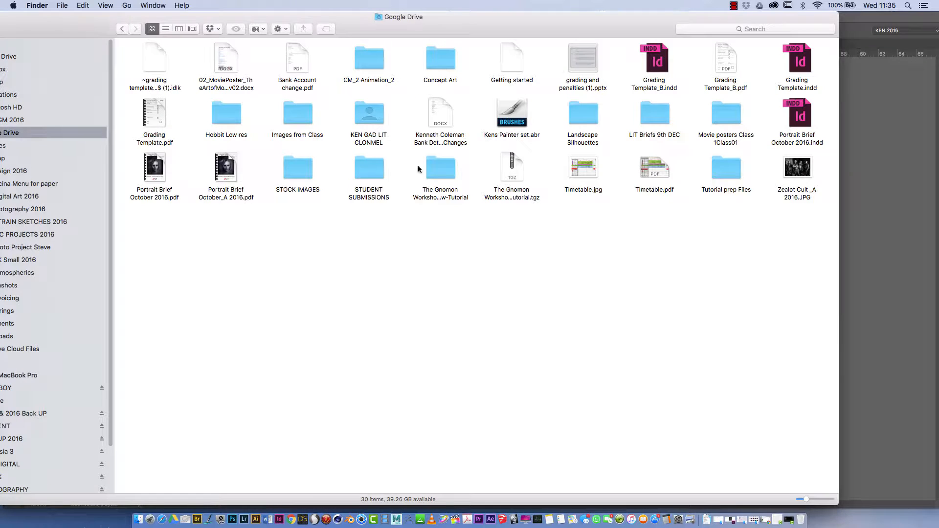
{"action": "double_click", "coordinate": [372, 116]}
{"action": "double_click", "coordinate": [150, 57]}
{"action": "double_click", "coordinate": [148, 55]}
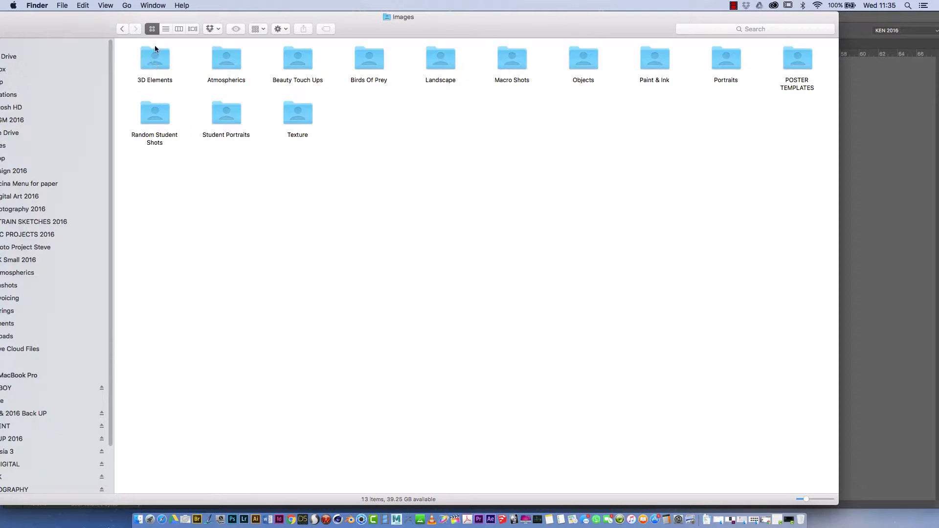
{"action": "double_click", "coordinate": [154, 59]}
Show the 3D Elements files as a list sorted by size and open Concept Man 4 Distorted HD.PSD in Photoshop.
{"action": "left_click", "coordinate": [165, 29]}
{"action": "left_click_drag", "start_coordinate": [380, 21], "coordinate": [739, 18]}
{"action": "left_click", "coordinate": [790, 44]}
{"action": "left_click", "coordinate": [281, 57]}
{"action": "left_click", "coordinate": [304, 93]}
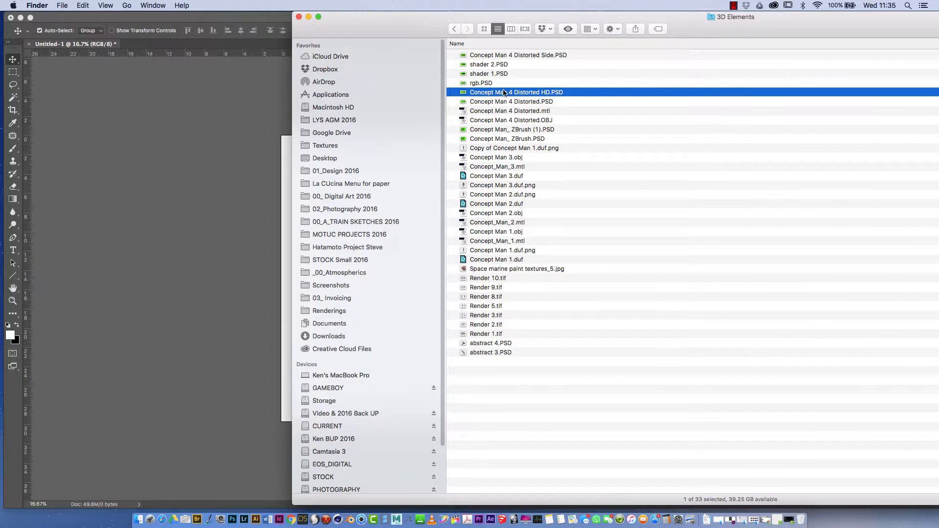
{"action": "left_click", "coordinate": [513, 58]}
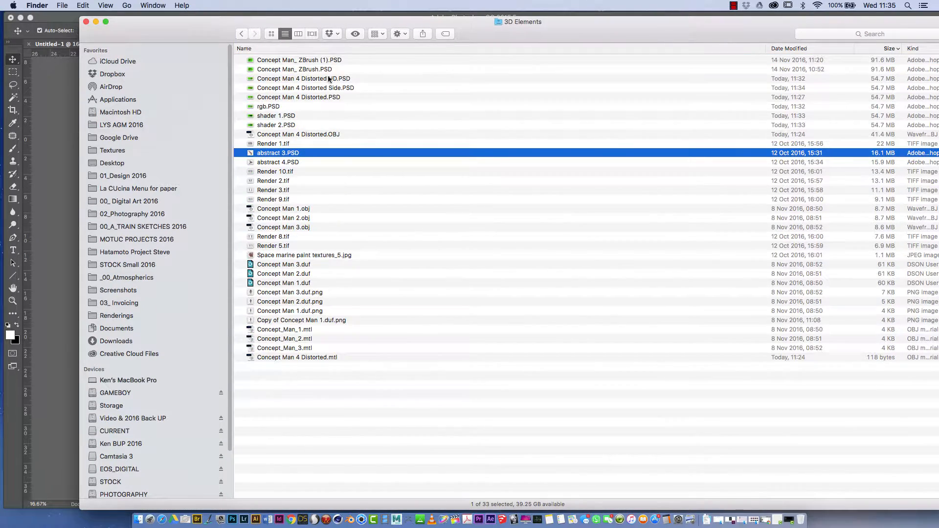
{"action": "left_click_drag", "start_coordinate": [329, 80], "coordinate": [231, 519]}
Resize the HD image proportionally to a height of 21 cm and raise its resolution.
{"action": "left_click", "coordinate": [134, 5]}
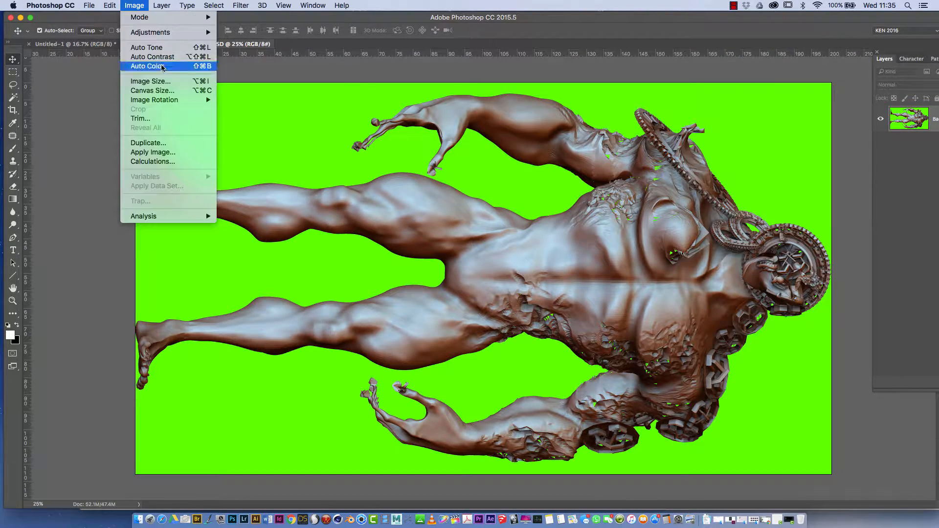
{"action": "left_click", "coordinate": [151, 81]}
{"action": "left_click", "coordinate": [288, 123]}
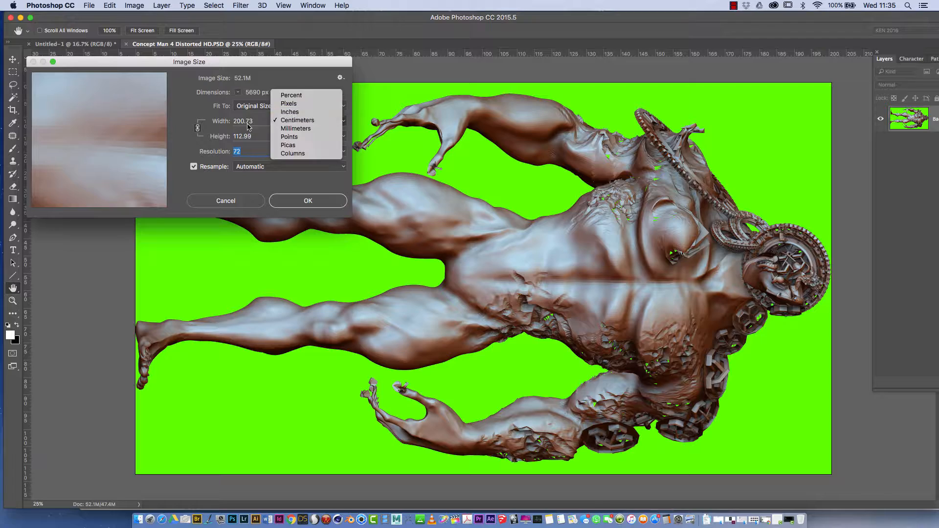
{"action": "left_click", "coordinate": [247, 124]}
{"action": "left_click_drag", "start_coordinate": [248, 124], "coordinate": [209, 125]}
{"action": "type", "text": "21"}
{"action": "key", "text": "Tab"}
{"action": "type", "text": "21"}
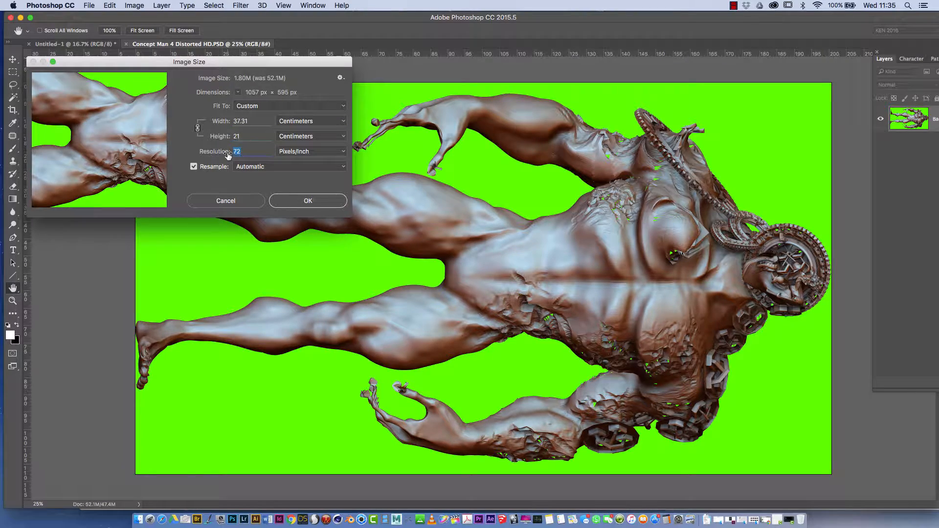
{"action": "left_click", "coordinate": [310, 202]}
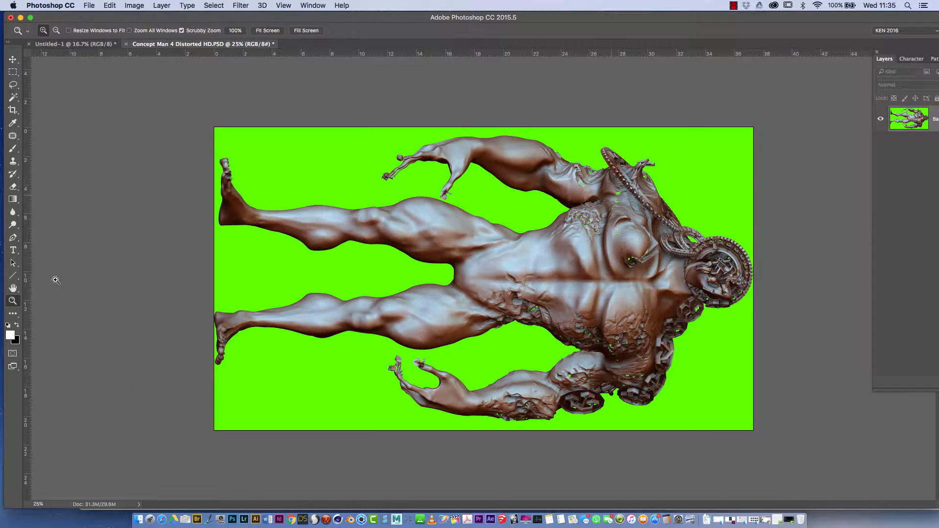
Place shader 1.PSD and shader 2.PSD from the 3D Elements folder as layers over the HD creature image.
{"action": "scroll", "coordinate": [734, 223], "scroll_direction": "up", "scroll_amount": 5, "text": "alt"}
{"action": "scroll", "coordinate": [744, 152], "scroll_direction": "down", "scroll_amount": 5, "text": "alt"}
{"action": "left_click", "coordinate": [138, 519]}
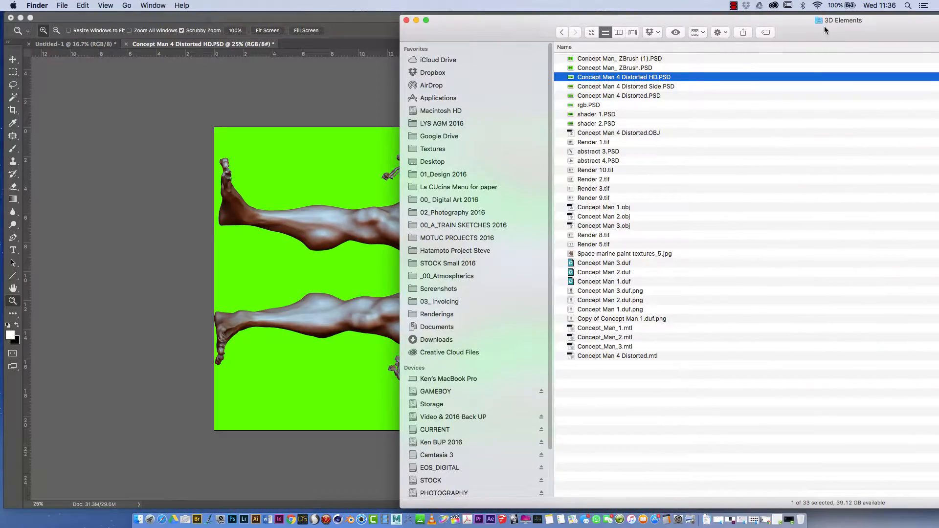
{"action": "left_click_drag", "start_coordinate": [824, 27], "coordinate": [721, 24]}
{"action": "left_click", "coordinate": [503, 92]}
{"action": "left_click", "coordinate": [501, 111]}
{"action": "left_click_drag", "start_coordinate": [499, 121], "coordinate": [285, 319]}
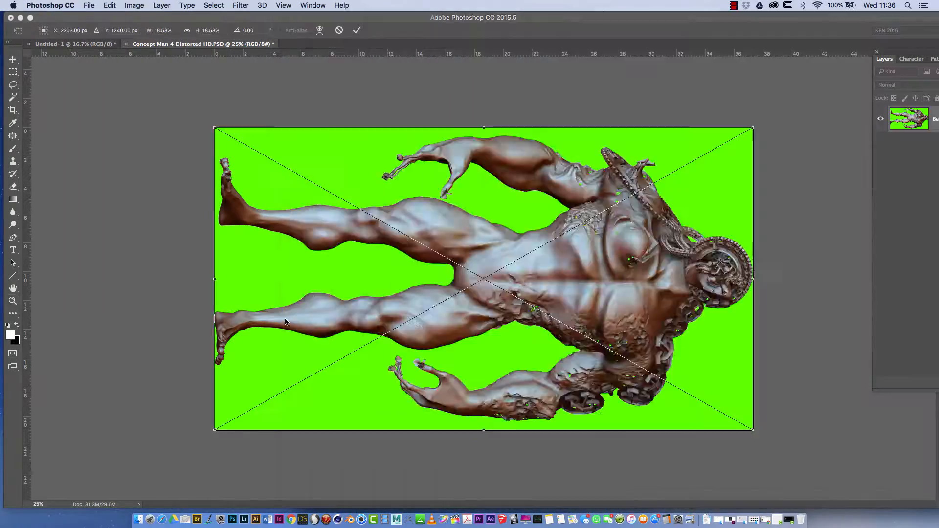
{"action": "key", "text": "Return"}
{"action": "key", "text": "Return"}
Place rgb.PSD from the 3D Elements folder as the topmost layer of the HD creature image.
{"action": "left_click", "coordinate": [139, 520]}
{"action": "left_click_drag", "start_coordinate": [489, 102], "coordinate": [220, 259]}
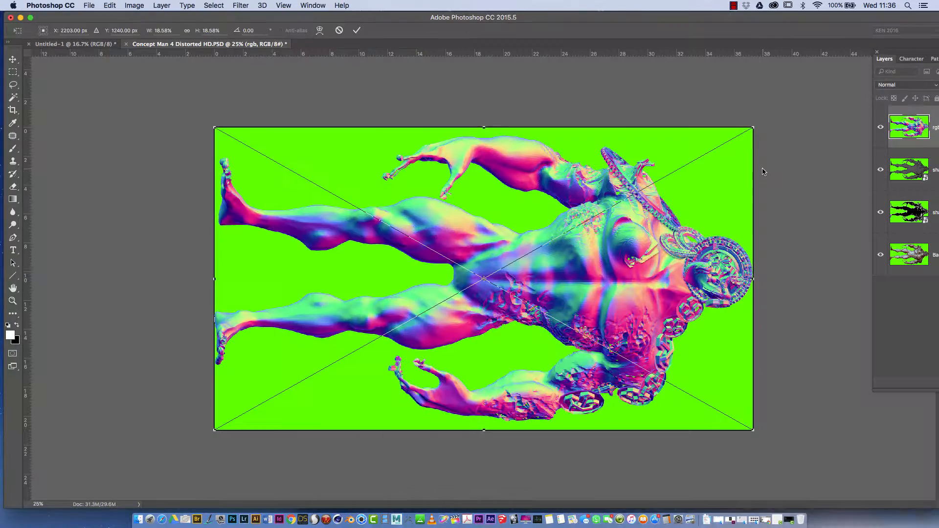
{"action": "key", "text": "Return"}
Set the blend mode of the rgb, shader 2 and shader 1 layers to Soft Light.
{"action": "left_click_drag", "start_coordinate": [905, 52], "coordinate": [759, 84]}
{"action": "right_click", "coordinate": [817, 158]}
{"action": "key", "text": "Escape"}
{"action": "left_click", "coordinate": [765, 116]}
{"action": "left_click", "coordinate": [763, 222]}
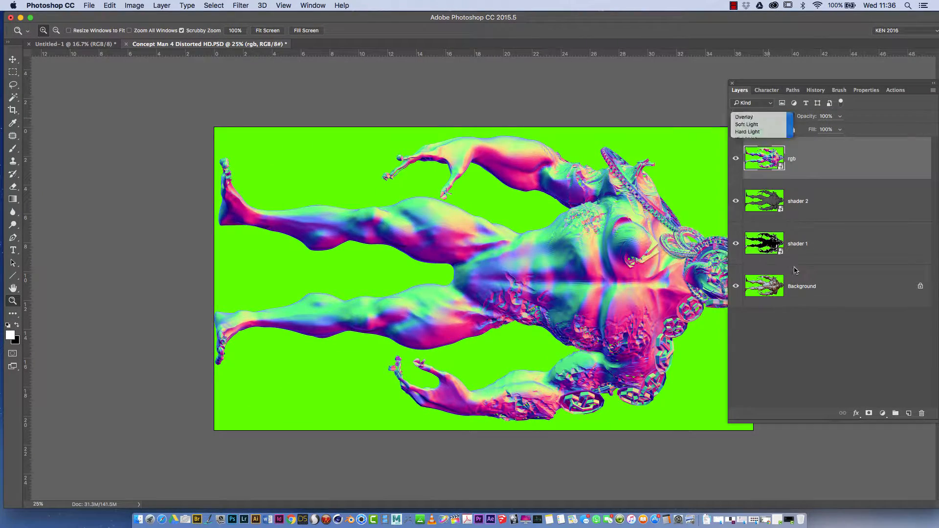
{"action": "left_click", "coordinate": [802, 206]}
{"action": "left_click", "coordinate": [761, 117]}
{"action": "left_click", "coordinate": [760, 229]}
{"action": "left_click", "coordinate": [807, 244]}
{"action": "left_click", "coordinate": [761, 116]}
{"action": "left_click", "coordinate": [761, 229]}
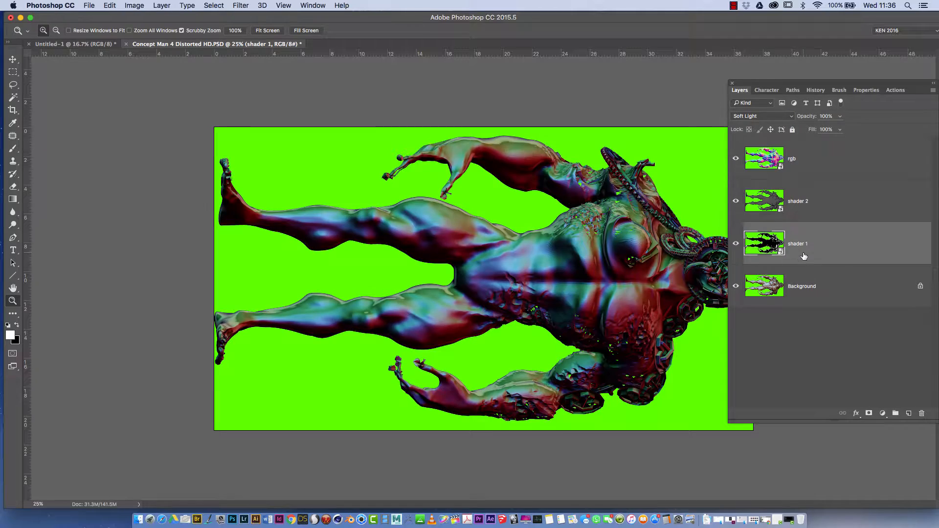
Change the shader 1 layer's blend mode to Screen and lower its opacity to 49%.
{"action": "left_click", "coordinate": [821, 162]}
{"action": "left_click_drag", "start_coordinate": [807, 83], "coordinate": [829, 69]}
{"action": "left_click", "coordinate": [757, 148]}
{"action": "left_click", "coordinate": [757, 144]}
{"action": "left_click", "coordinate": [826, 225]}
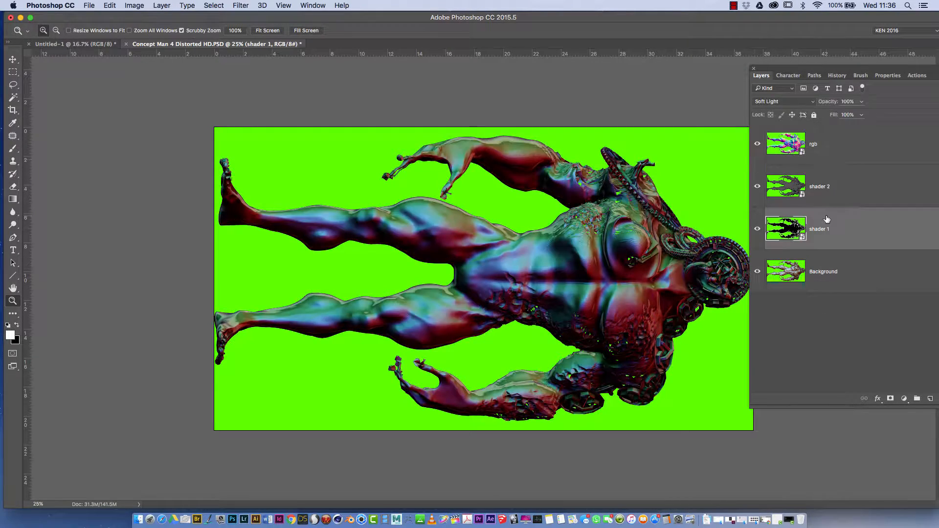
{"action": "left_click", "coordinate": [782, 102]}
{"action": "left_click", "coordinate": [773, 62]}
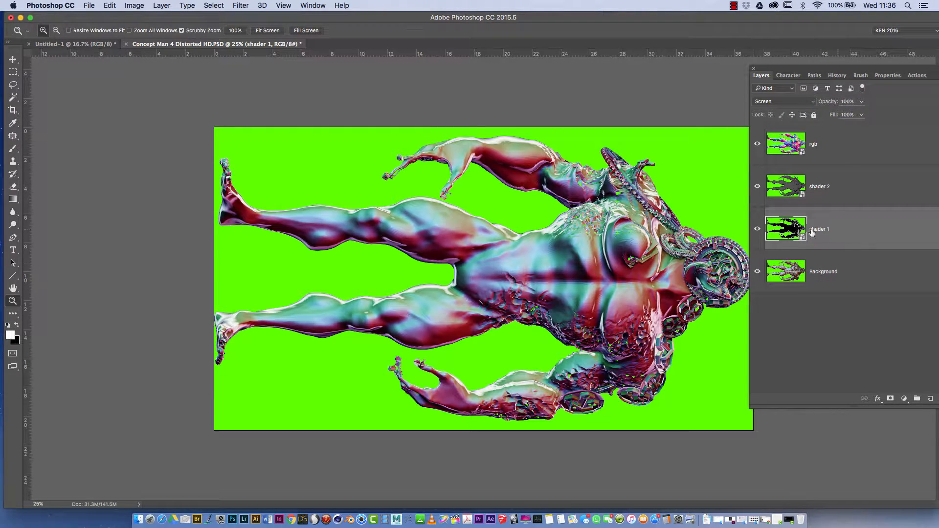
Rasterize the rgb layer and desaturate it to greyscale.
{"action": "left_click", "coordinate": [832, 144]}
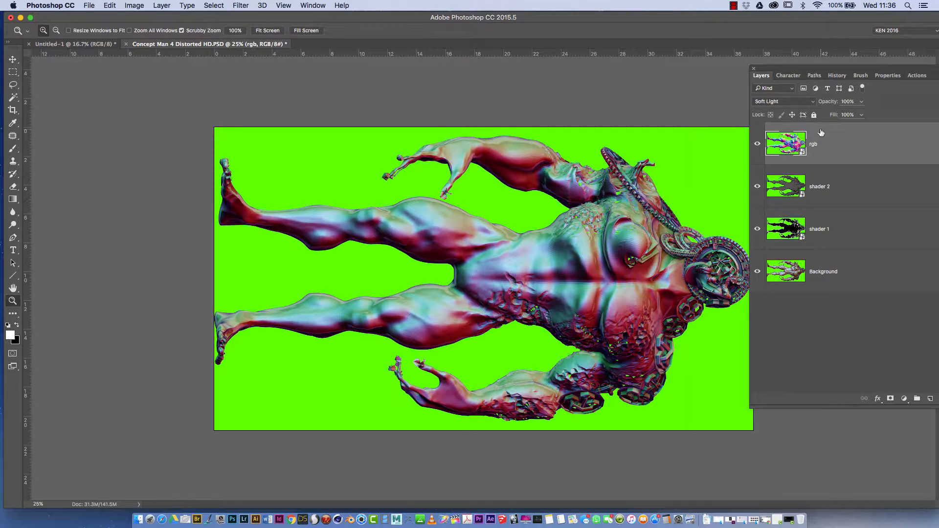
{"action": "right_click", "coordinate": [824, 139]}
{"action": "left_click", "coordinate": [722, 256]}
{"action": "left_click", "coordinate": [134, 5]}
{"action": "mouse_move", "coordinate": [147, 27]}
{"action": "left_click", "coordinate": [289, 224]}
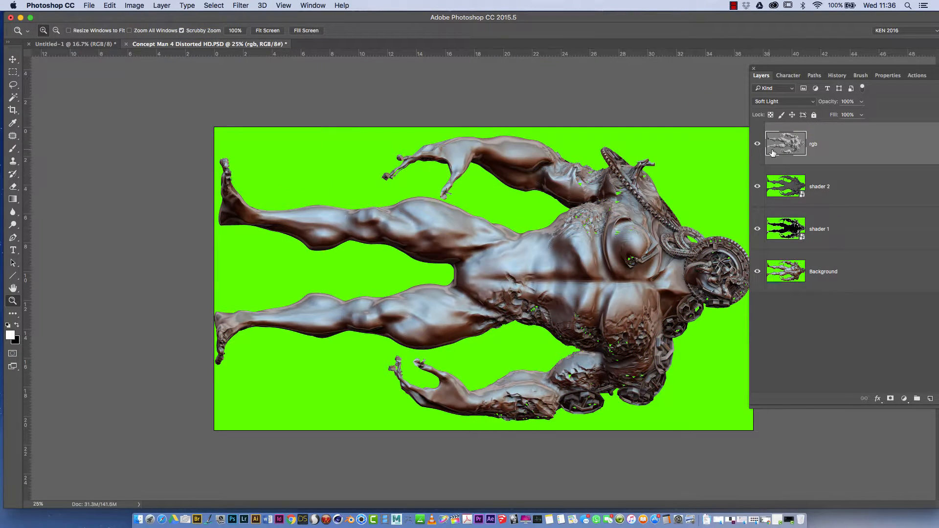
Rotate the whole canvas 90° counter-clockwise so the creature stands upright.
{"action": "left_click", "coordinate": [866, 288]}
{"action": "left_click", "coordinate": [134, 6]}
{"action": "mouse_move", "coordinate": [162, 100]}
{"action": "left_click", "coordinate": [255, 120]}
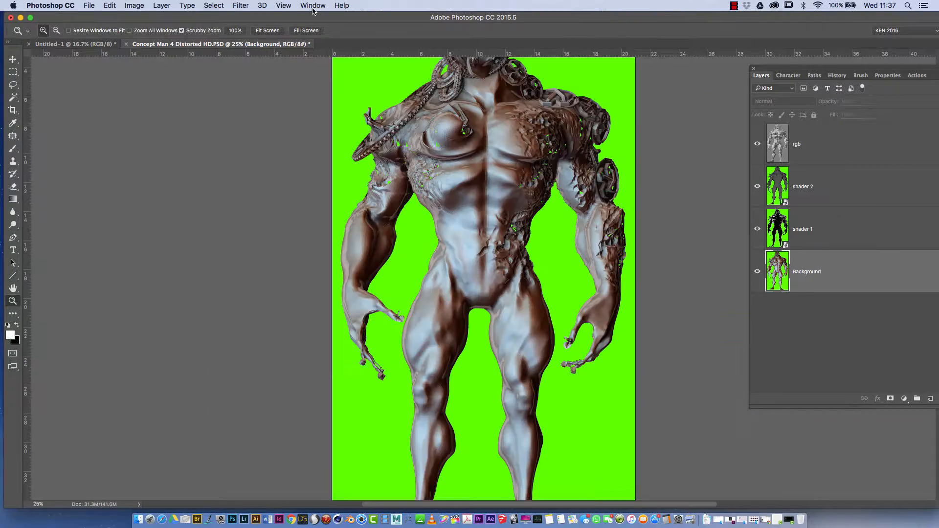
{"action": "left_click", "coordinate": [284, 5]}
{"action": "left_click", "coordinate": [318, 95]}
Select the green backdrop on the Background layer with the Magic Wand and extend the selection to all similar greens.
{"action": "key", "text": "w"}
{"action": "left_click", "coordinate": [591, 389]}
{"action": "right_click", "coordinate": [588, 390]}
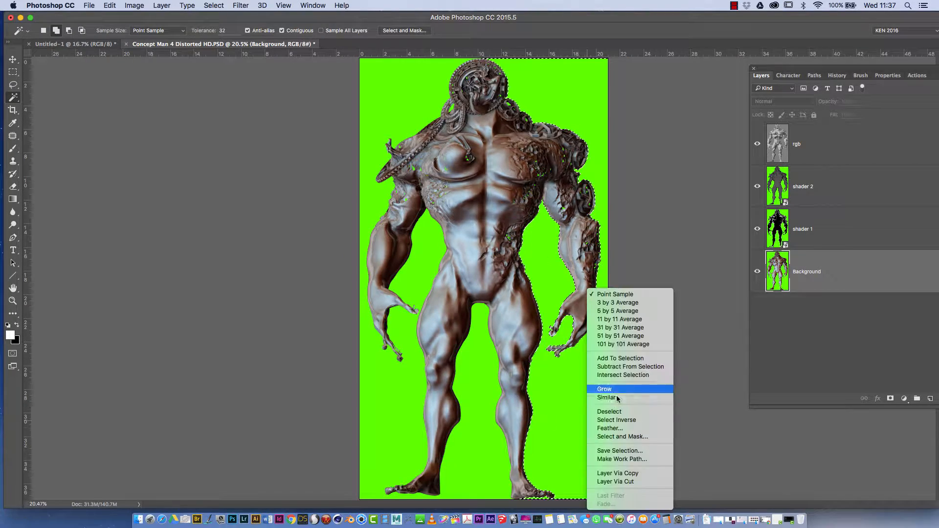
{"action": "left_click", "coordinate": [617, 398]}
Invert the selection to the creature and add it as a layer mask on the Background layer.
{"action": "left_click", "coordinate": [890, 398]}
{"action": "key", "text": "super+z"}
{"action": "left_click", "coordinate": [214, 5]}
{"action": "left_click", "coordinate": [230, 41]}
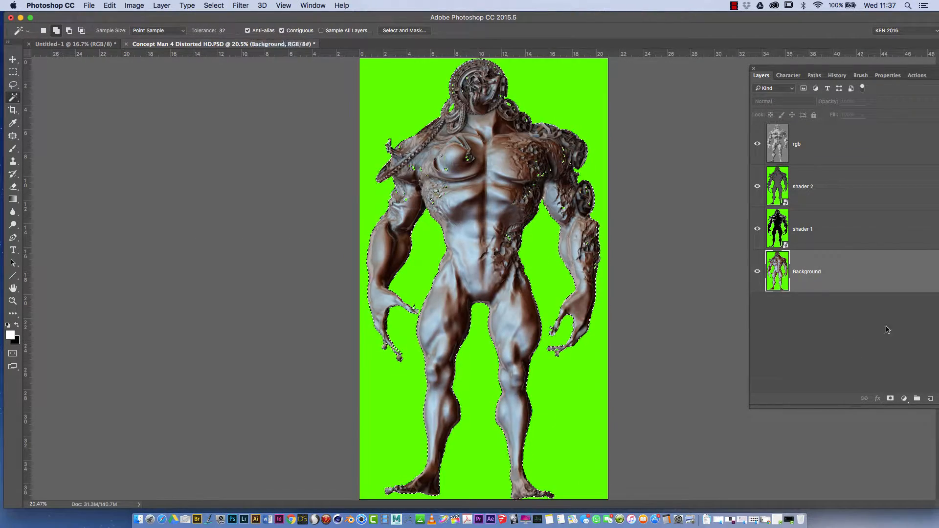
{"action": "key", "text": "super+shift+z"}
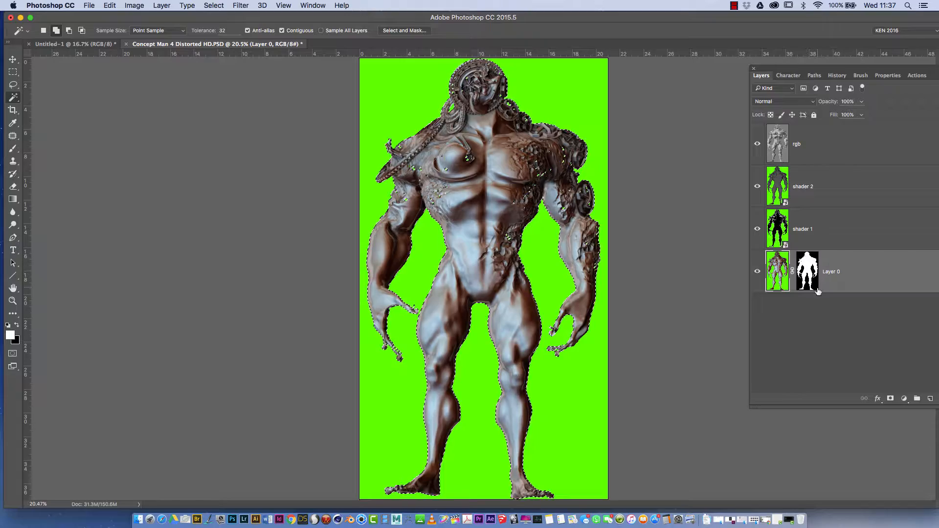
Give the shader 1, shader 2 and rgb layers the same creature-shaped layer mask.
{"action": "left_click_drag", "start_coordinate": [818, 291], "coordinate": [811, 239], "text": "alt"}
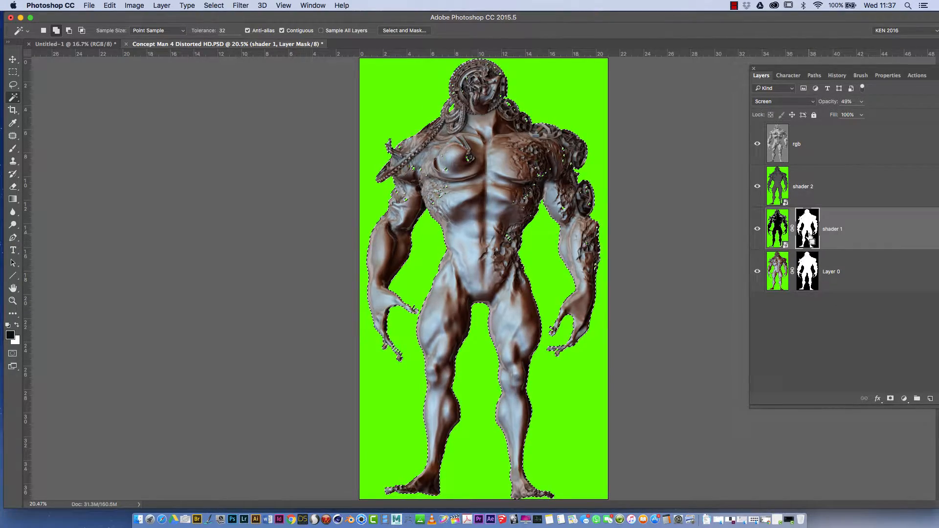
{"action": "left_click", "coordinate": [846, 188]}
{"action": "left_click", "coordinate": [890, 398]}
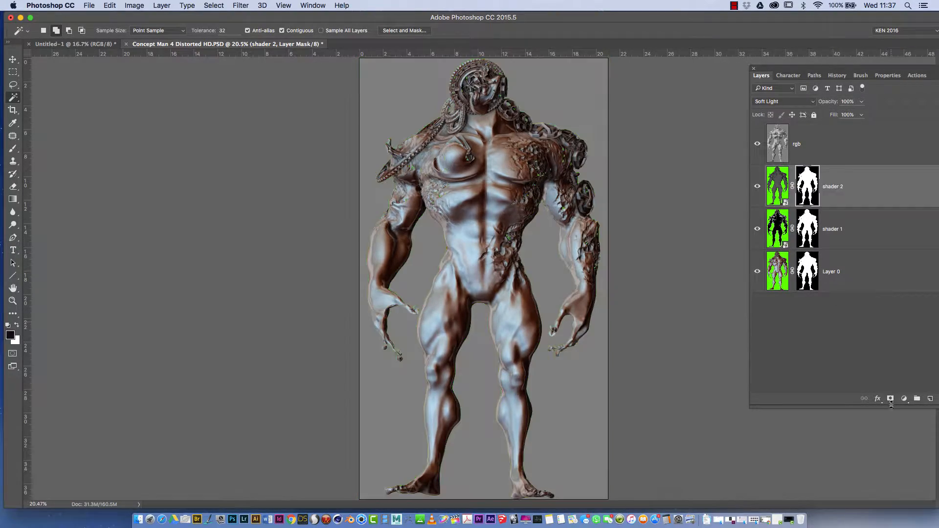
{"action": "left_click_drag", "start_coordinate": [808, 186], "coordinate": [809, 144], "text": "alt"}
{"action": "left_click_drag", "start_coordinate": [811, 67], "coordinate": [767, 64]}
Copy all four masked creature layers together into the blank Untitled-1 document.
{"action": "key", "text": "v"}
{"action": "left_click_drag", "start_coordinate": [631, 93], "coordinate": [410, 378]}
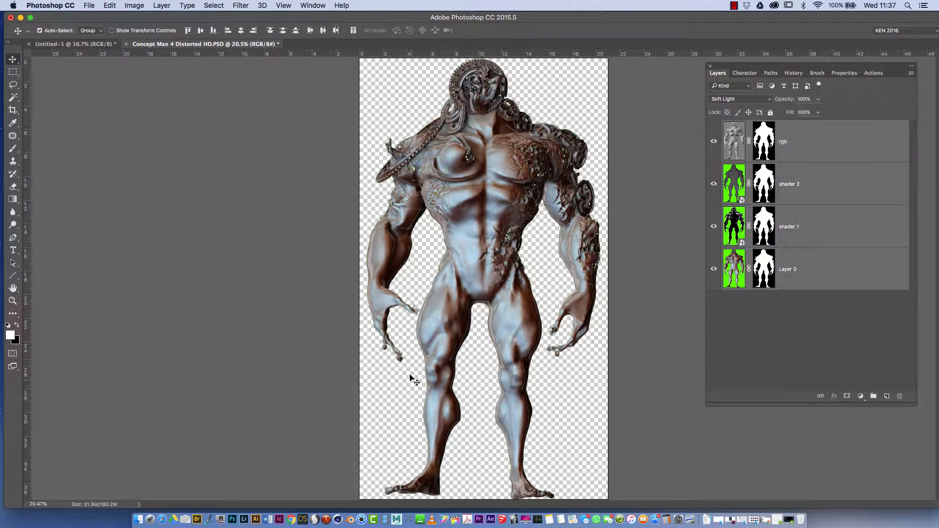
{"action": "left_click_drag", "start_coordinate": [257, 46], "coordinate": [634, 170]}
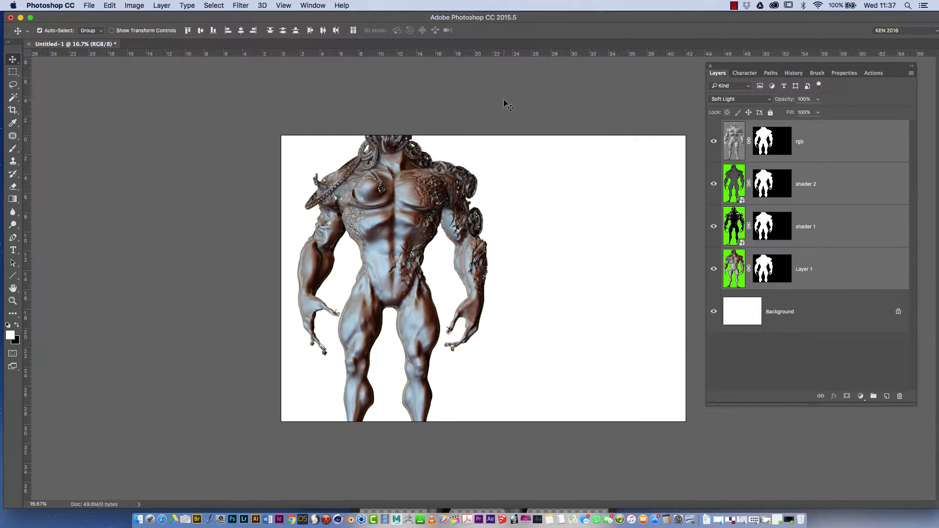
Scale the four creature layers proportionally to about 76% and stand the figure on the left half of the page.
{"action": "left_click", "coordinate": [110, 4]}
{"action": "left_click", "coordinate": [128, 203]}
{"action": "left_click_drag", "start_coordinate": [494, 108], "coordinate": [444, 195], "text": "shift"}
{"action": "left_click_drag", "start_coordinate": [401, 273], "coordinate": [403, 227]}
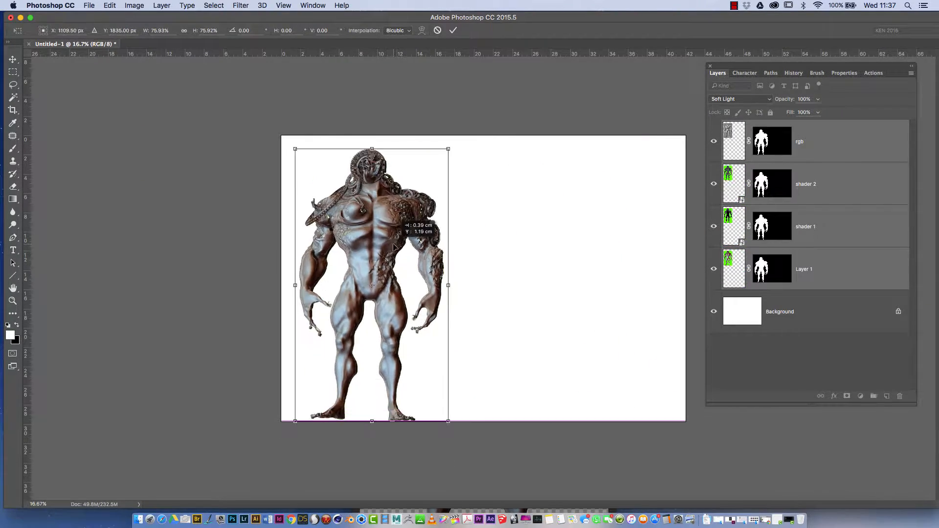
{"action": "key", "text": "Return"}
{"action": "key", "text": "Return"}
Set the shader 2 layer's blend mode to Overlay.
{"action": "left_click", "coordinate": [742, 236]}
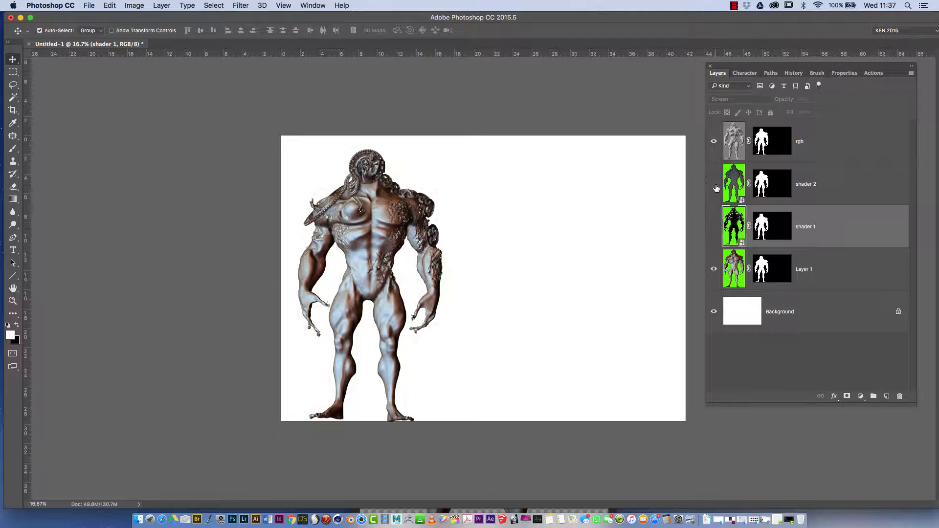
{"action": "left_click", "coordinate": [737, 189]}
{"action": "left_click", "coordinate": [734, 100]}
{"action": "left_click", "coordinate": [734, 82]}
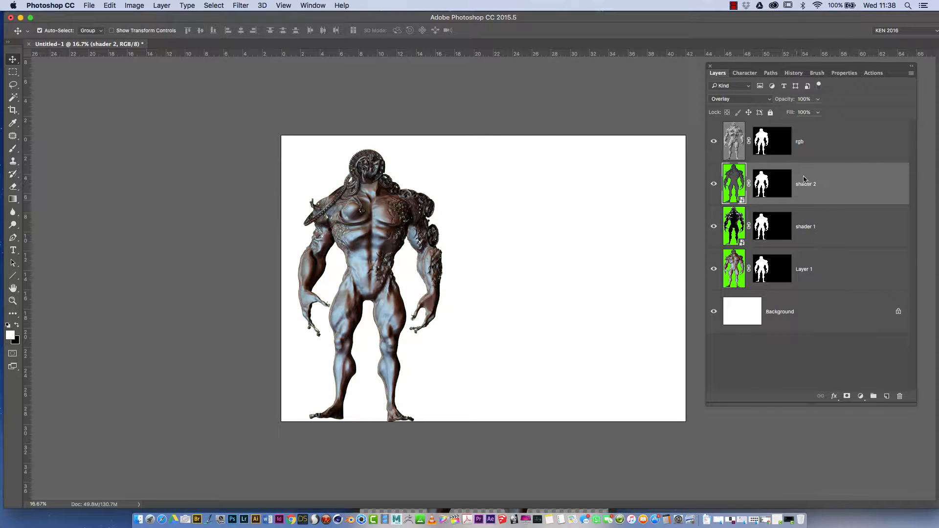
Duplicate the rgb, shader 2, shader 1 and Layer 1 layers and move the copies about 24 cm to the right.
{"action": "left_click", "coordinate": [804, 141], "text": "shift"}
{"action": "left_click", "coordinate": [805, 227], "text": "shift"}
{"action": "left_click", "coordinate": [805, 269], "text": "shift"}
{"action": "left_click", "coordinate": [164, 4]}
{"action": "left_click", "coordinate": [178, 45]}
{"action": "left_click", "coordinate": [563, 221]}
{"action": "left_click_drag", "start_coordinate": [400, 215], "coordinate": [631, 215]}
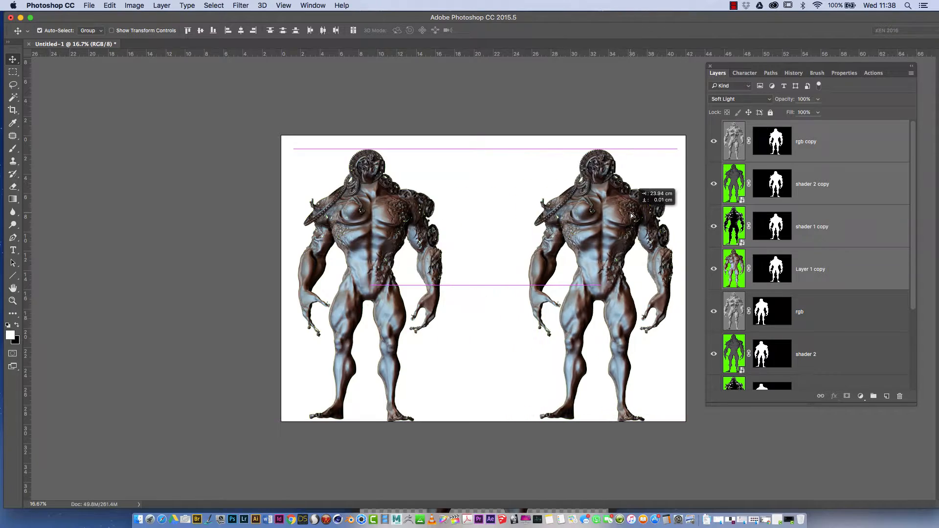
Open Concept Man 4 Distorted Side.PSD in Photoshop and select its green backdrop with the Magic Wand.
{"action": "left_click", "coordinate": [138, 520]}
{"action": "left_click_drag", "start_coordinate": [522, 83], "coordinate": [232, 519]}
{"action": "left_click", "coordinate": [13, 98]}
{"action": "left_click", "coordinate": [322, 285]}
{"action": "right_click", "coordinate": [317, 413]}
{"action": "left_click", "coordinate": [220, 99]}
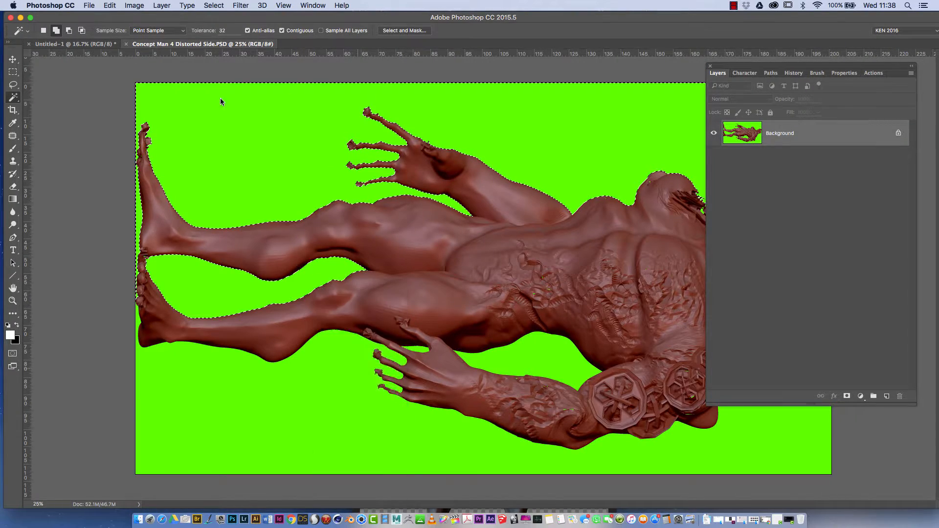
Invert the selection, cut the side-view creature onto its own layer and delete the Background layer.
{"action": "left_click", "coordinate": [214, 5]}
{"action": "left_click", "coordinate": [220, 44]}
{"action": "key", "text": "super+shift+j"}
{"action": "left_click", "coordinate": [826, 184]}
{"action": "key", "text": "BackSpace"}
Bring the cut-out side-view creature into Untitled-1 and rotate it 90° counter-clockwise to stand upright.
{"action": "mouse_move", "coordinate": [205, 45]}
{"action": "left_mouse_down"}
{"action": "mouse_move", "coordinate": [342, 146]}
{"action": "mouse_move", "coordinate": [569, 95]}
{"action": "left_mouse_up"}
{"action": "left_click", "coordinate": [13, 59]}
{"action": "left_click_drag", "start_coordinate": [549, 181], "coordinate": [421, 229]}
{"action": "left_click", "coordinate": [109, 5]}
{"action": "mouse_move", "coordinate": [146, 214]}
{"action": "left_click", "coordinate": [295, 309]}
Scale the side-view creature down to the height of the front views and position it between them.
{"action": "left_click", "coordinate": [109, 5]}
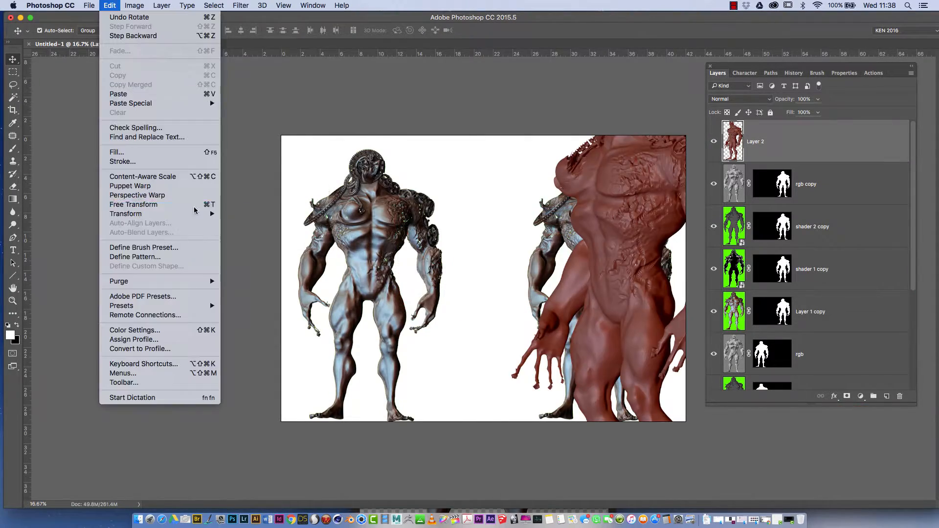
{"action": "left_click", "coordinate": [194, 207]}
{"action": "left_click_drag", "start_coordinate": [636, 157], "coordinate": [459, 200]}
{"action": "key", "text": "super+z"}
{"action": "left_click_drag", "start_coordinate": [333, 107], "coordinate": [429, 302]}
{"action": "left_click_drag", "start_coordinate": [510, 306], "coordinate": [563, 146]}
{"action": "key", "text": "Return"}
Merge the four copied layers of the second front-view creature, from rgb copy to Layer 1 copy, into one layer.
{"action": "left_click_drag", "start_coordinate": [625, 209], "coordinate": [637, 208]}
{"action": "key", "text": "super+z"}
{"action": "left_click", "coordinate": [812, 311], "text": "shift"}
{"action": "key", "text": "super+e"}
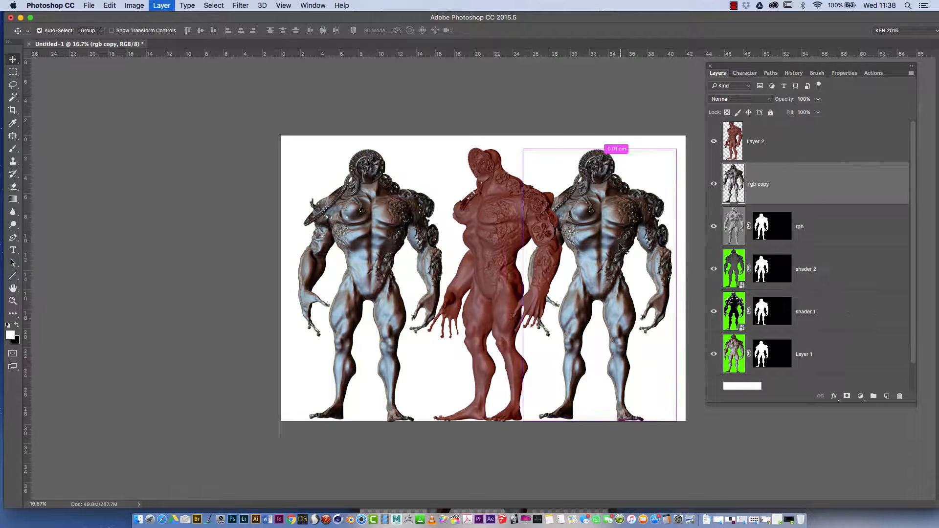
Space the three creature figures farther apart across the page, keeping their heads aligned.
{"action": "left_click_drag", "start_coordinate": [620, 247], "coordinate": [637, 247]}
{"action": "left_click_drag", "start_coordinate": [498, 230], "coordinate": [506, 230]}
{"action": "left_click_drag", "start_coordinate": [335, 203], "coordinate": [321, 204]}
{"action": "left_click_drag", "start_coordinate": [498, 234], "coordinate": [479, 235]}
{"action": "left_click_drag", "start_coordinate": [599, 235], "coordinate": [617, 236]}
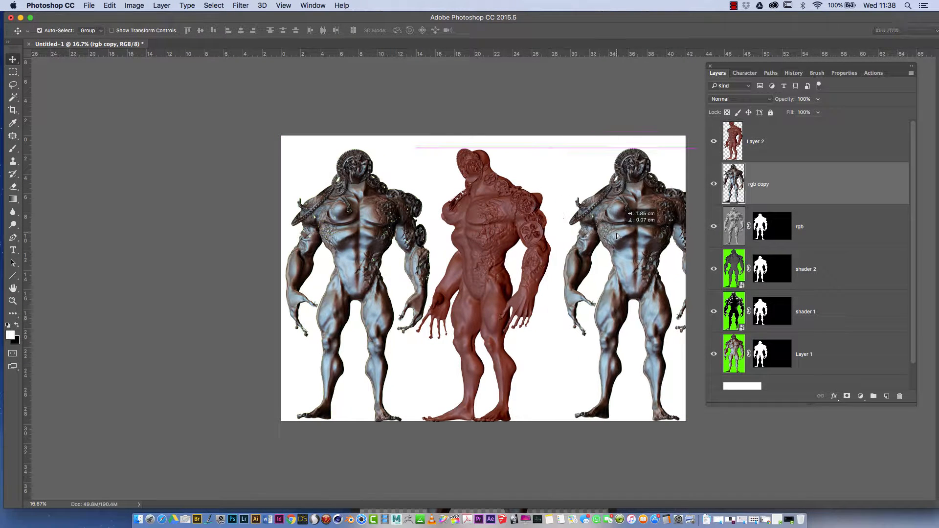